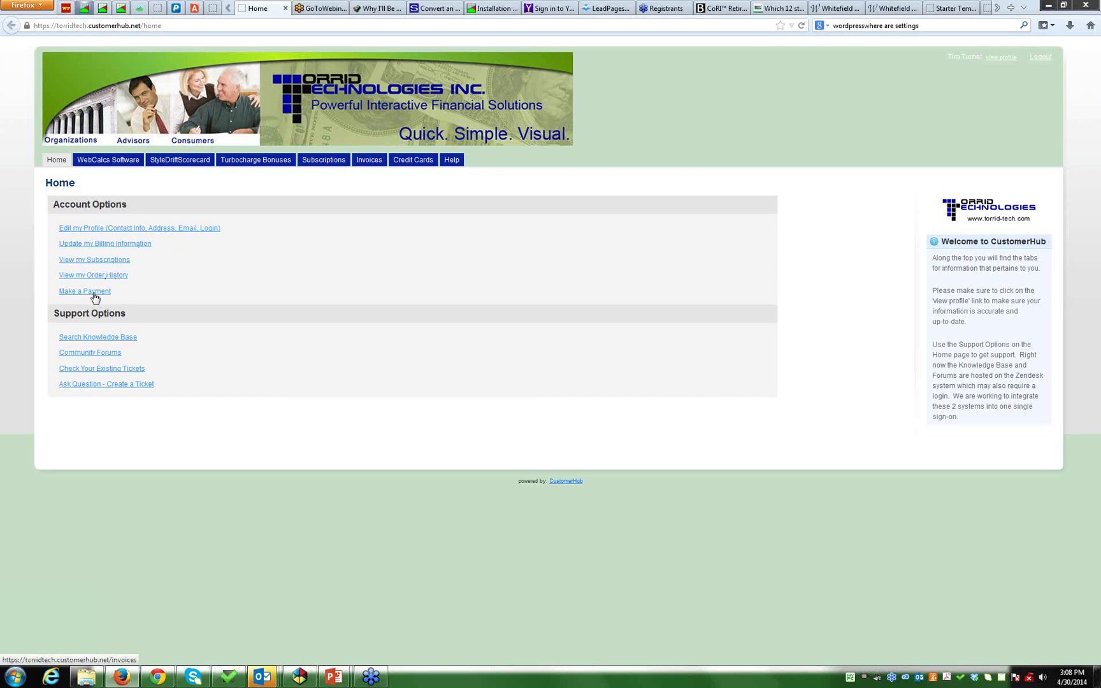
- Open the Distributions - RMD - Owner Only calculator from the WebCalcs Software list
{"action": "left_click", "coordinate": [110, 165]}
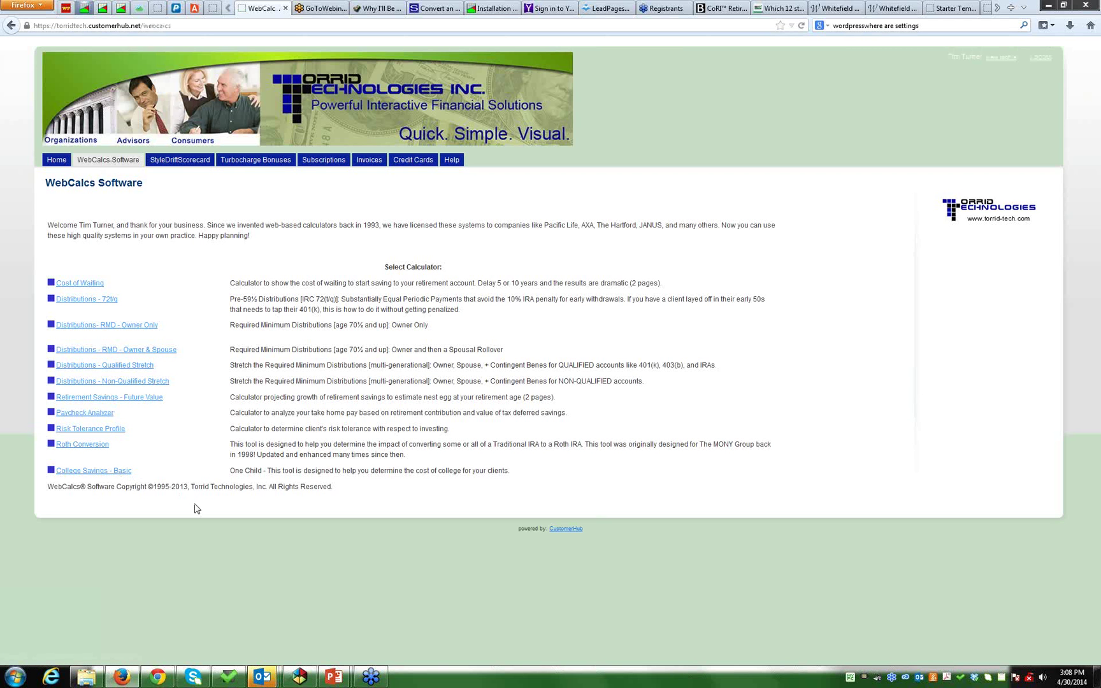
{"action": "key", "text": "ctrl+plus"}
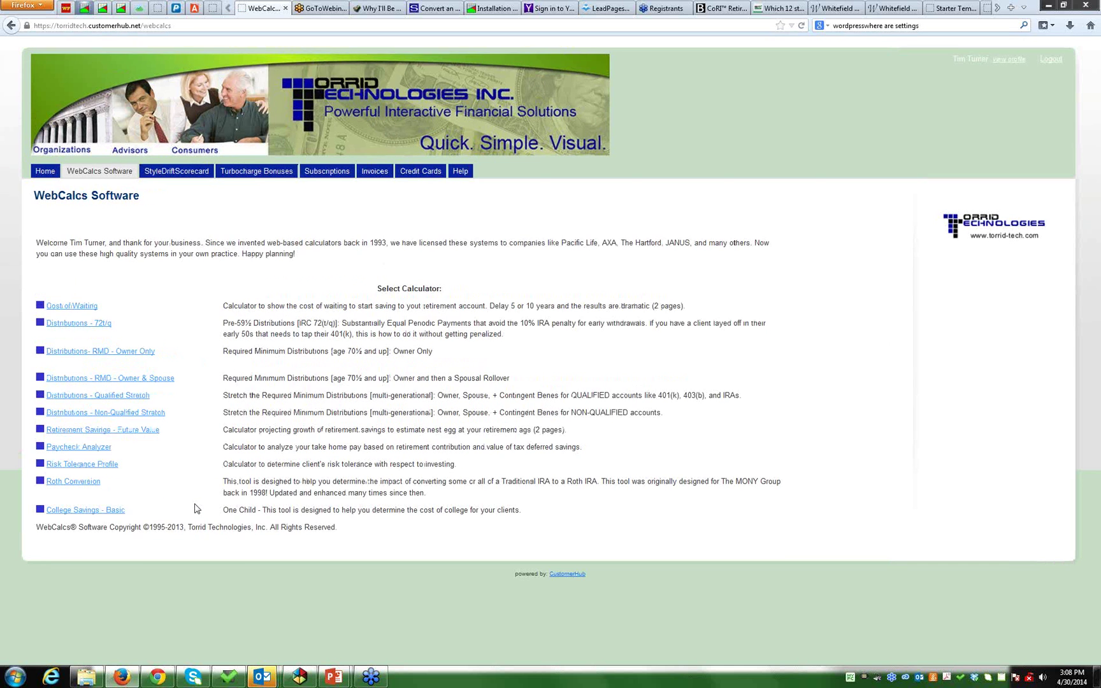
{"action": "key", "text": "ctrl+plus"}
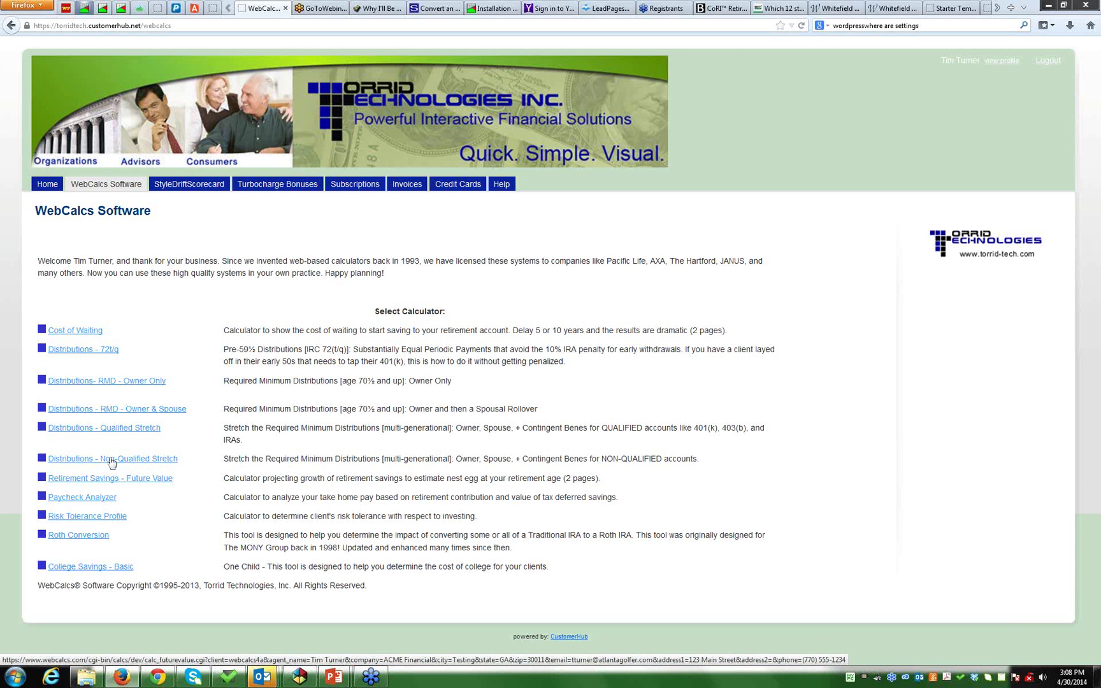
{"action": "left_click", "coordinate": [114, 386]}
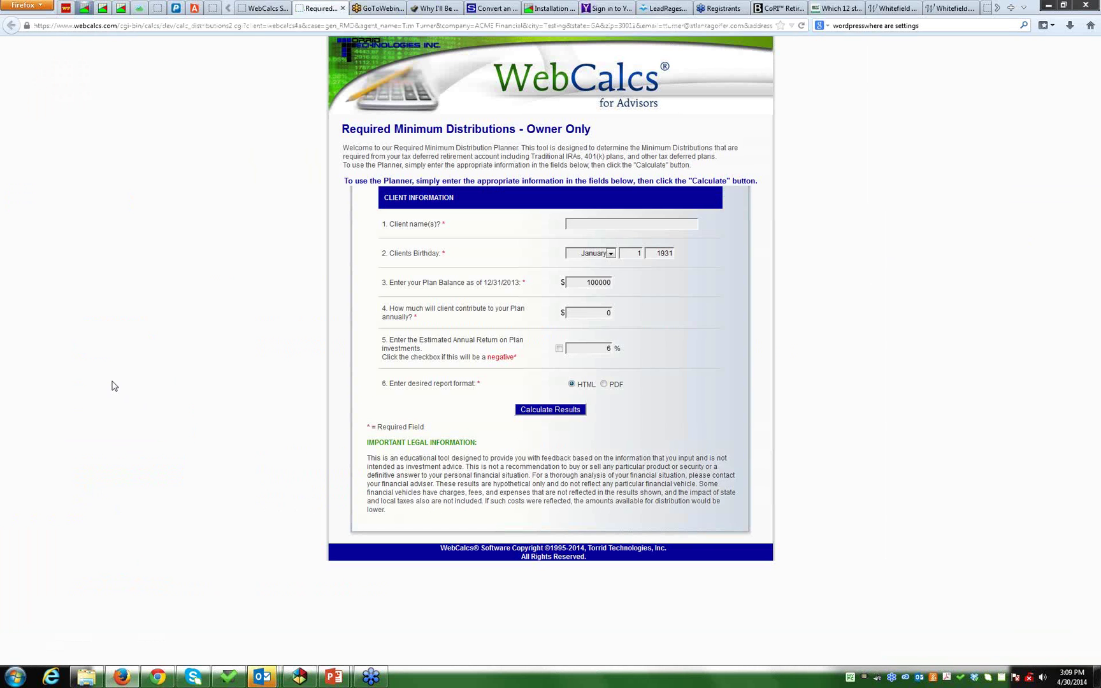
- Enter the client's full name and birth year in the Required Minimum Distributions form
{"action": "key", "text": "ctrl+plus"}
{"action": "key", "text": "ctrl+plus"}
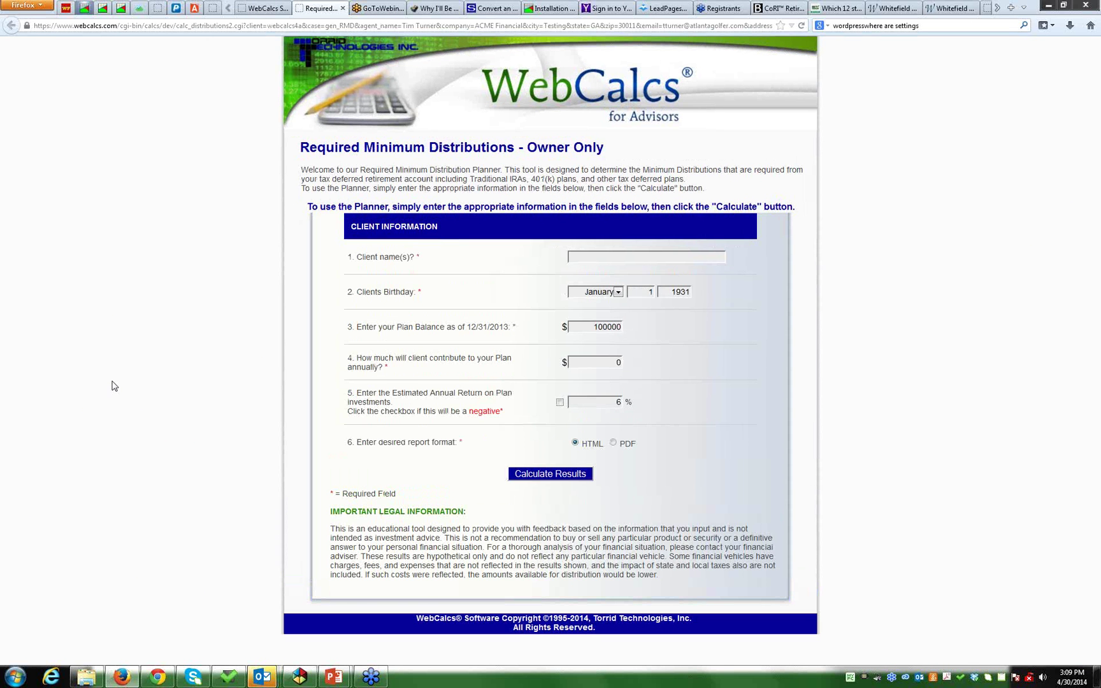
{"action": "key", "text": "ctrl+plus"}
{"action": "key", "text": "ctrl+minus"}
{"action": "left_click", "coordinate": [599, 256]}
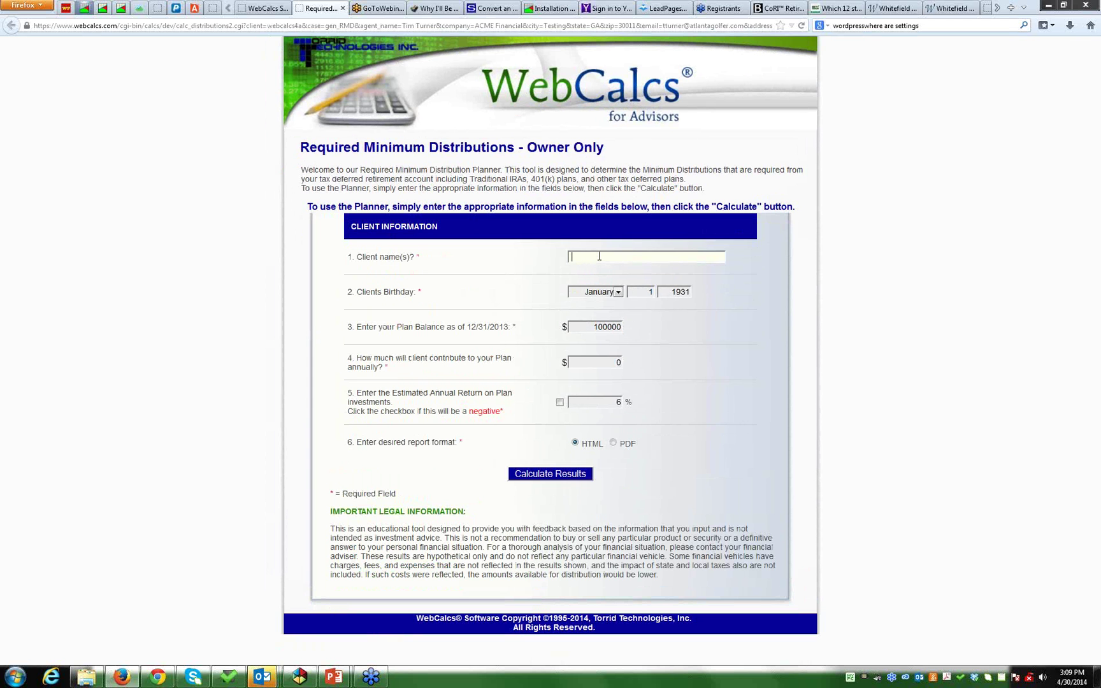
{"action": "type", "text": "Thurston Howell III"}
{"action": "left_click", "coordinate": [667, 294]}
{"action": "left_click_drag", "start_coordinate": [678, 293], "coordinate": [691, 292]}
{"action": "type", "text": "36"}
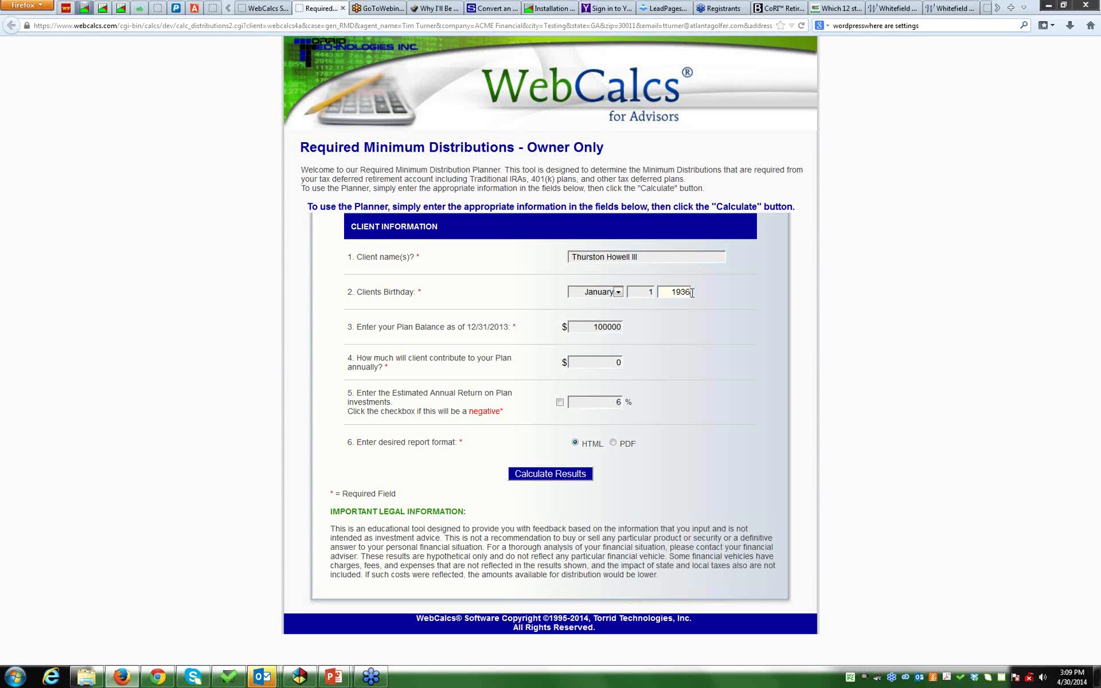
{"action": "left_click_drag", "start_coordinate": [680, 293], "coordinate": [694, 294]}
{"action": "type", "text": "45"}
- Set the plan balance as of 12/31/2013 to $300000 and calculate the results in HTML format
{"action": "left_click_drag", "start_coordinate": [607, 326], "coordinate": [594, 327]}
{"action": "double_click", "coordinate": [627, 327]}
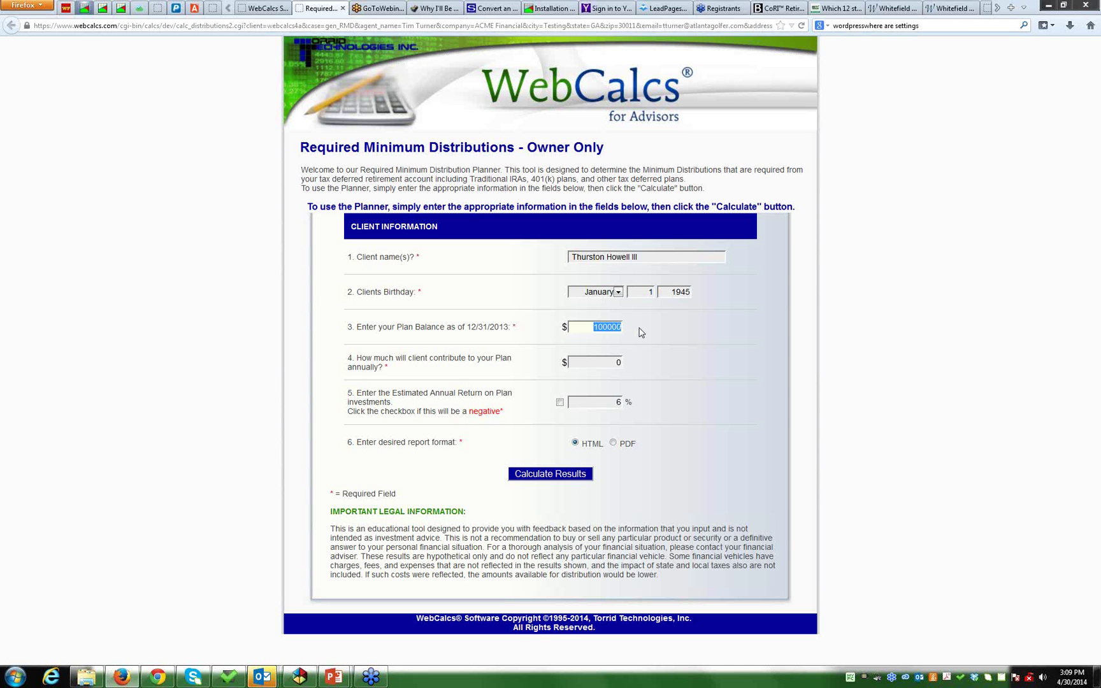
{"action": "type", "text": "30000"}
{"action": "left_click", "coordinate": [575, 475]}
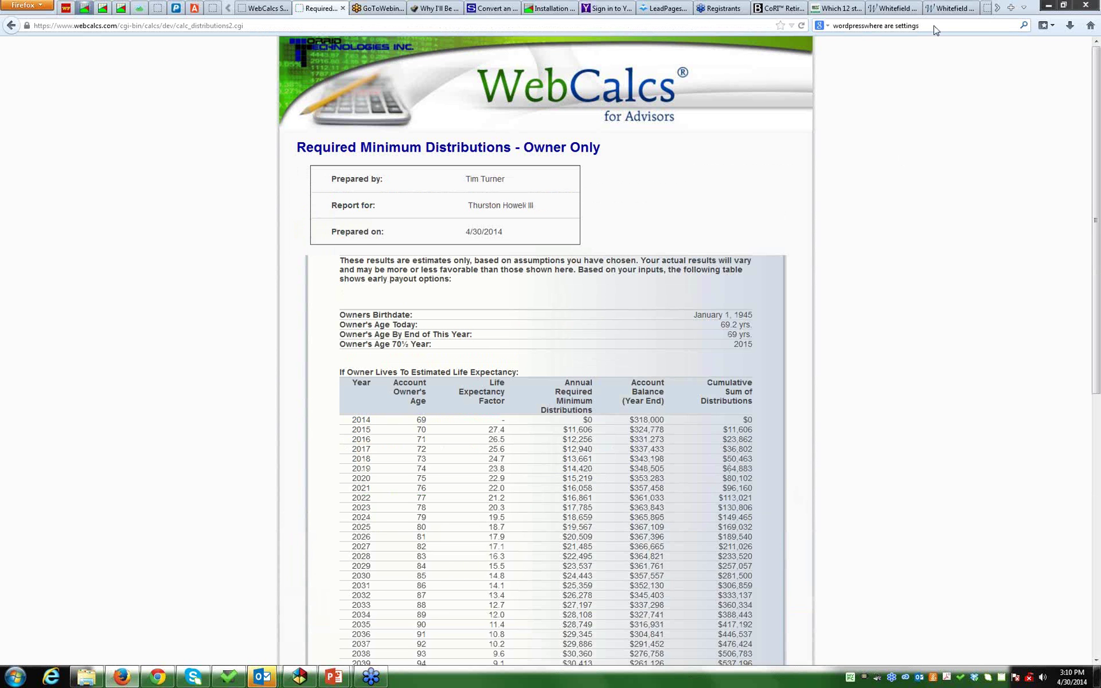
- Examine the results table's life expectancy factors, annual required distributions, account balances and cumulative sums
{"action": "left_click_drag", "start_coordinate": [1097, 198], "coordinate": [1098, 318]}
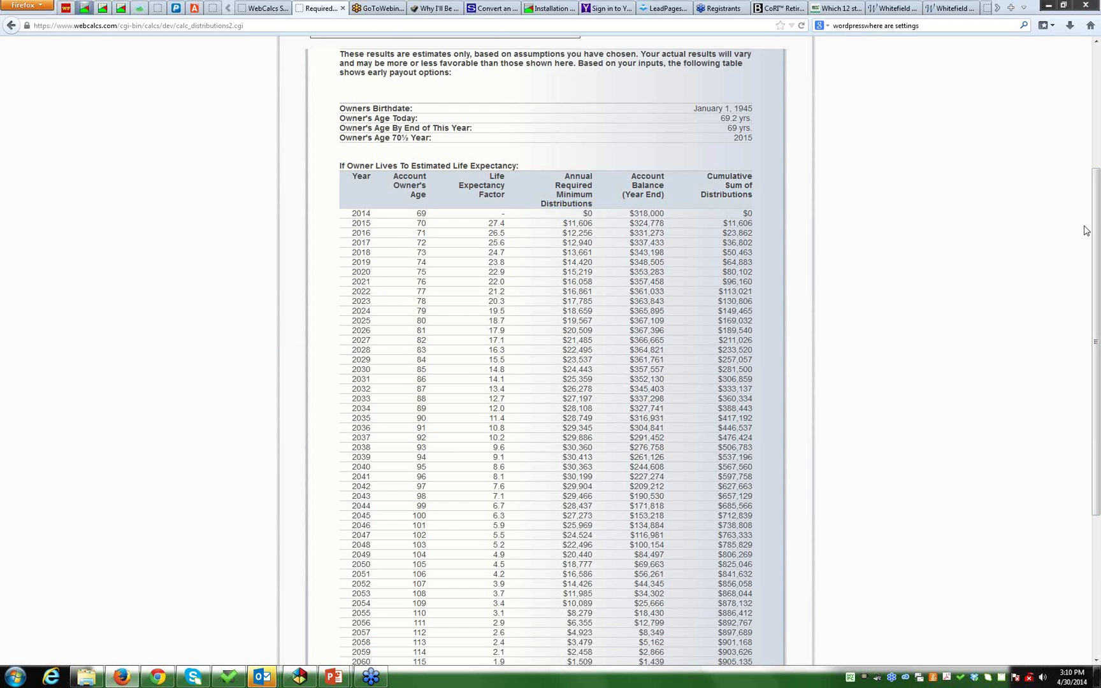
{"action": "left_click_drag", "start_coordinate": [1096, 230], "coordinate": [1096, 262]}
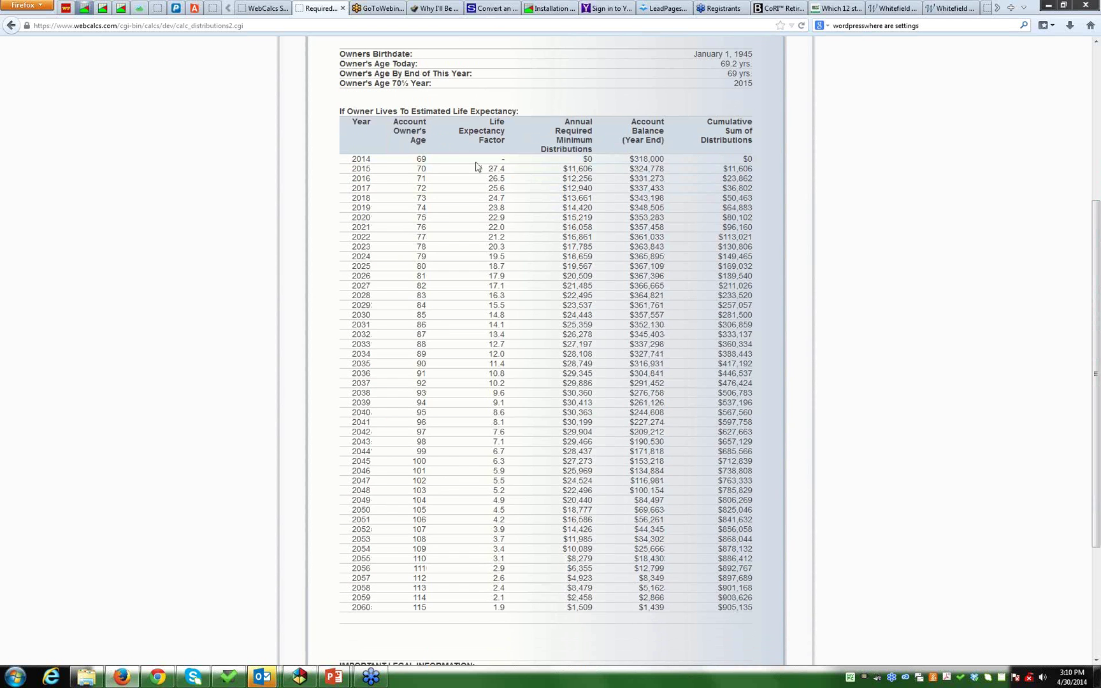
{"action": "mouse_move", "coordinate": [506, 172]}
{"action": "left_mouse_down"}
{"action": "mouse_move", "coordinate": [508, 255]}
{"action": "mouse_move", "coordinate": [510, 175]}
{"action": "left_mouse_up"}
{"action": "left_click_drag", "start_coordinate": [564, 169], "coordinate": [595, 179]}
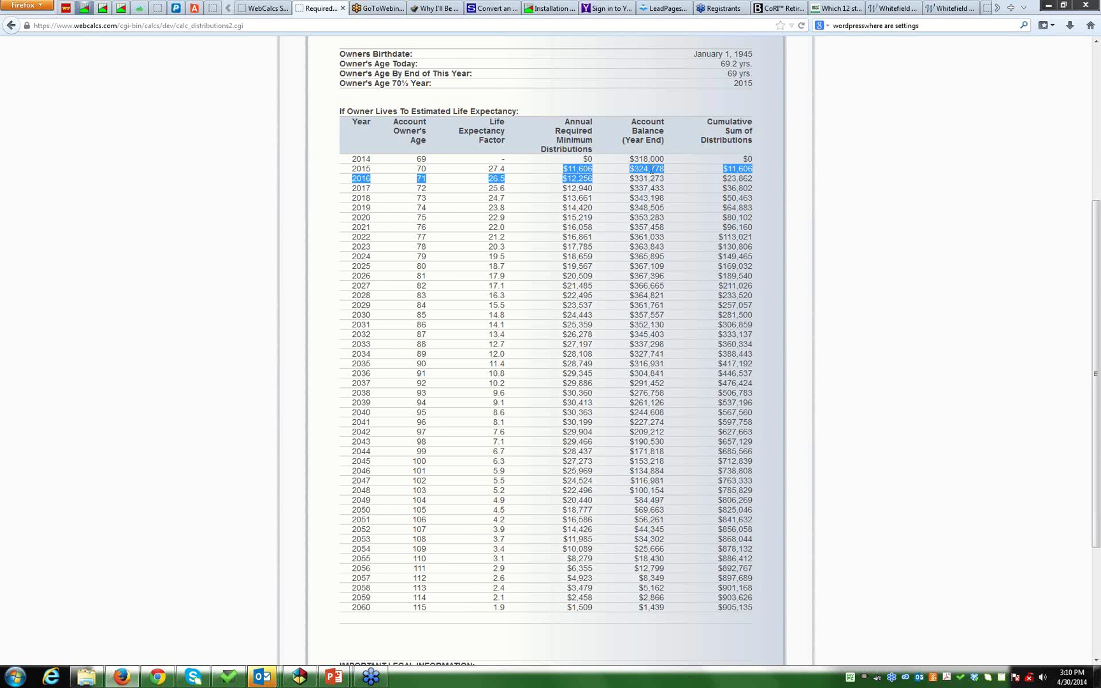
{"action": "left_click", "coordinate": [651, 172]}
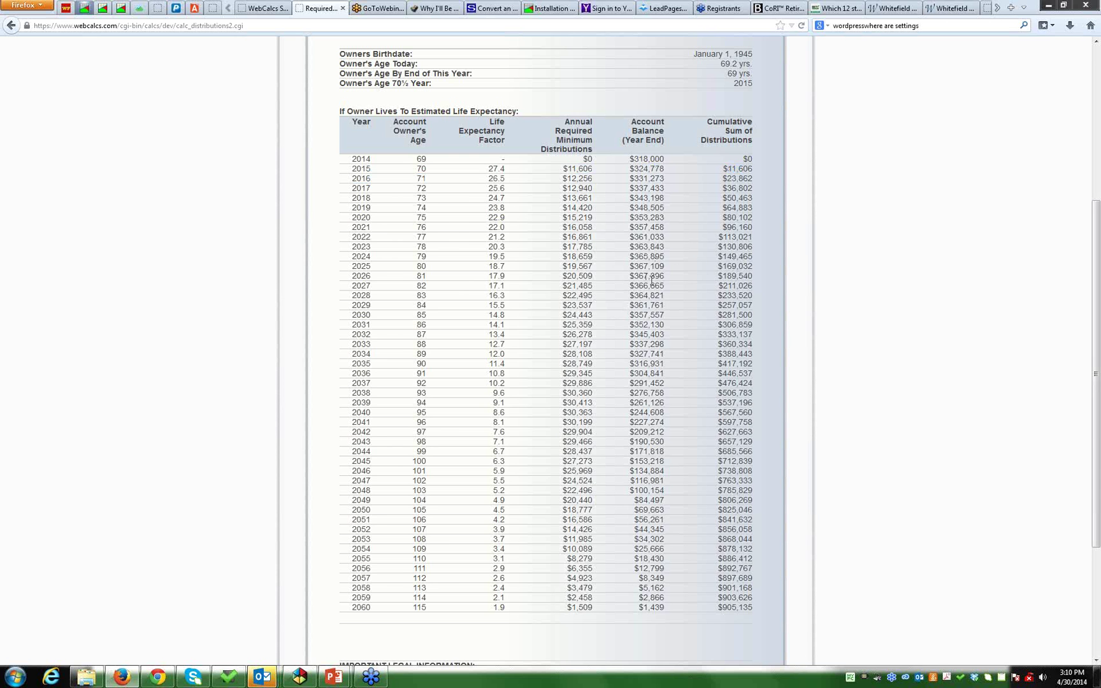
{"action": "left_click_drag", "start_coordinate": [723, 169], "coordinate": [767, 618]}
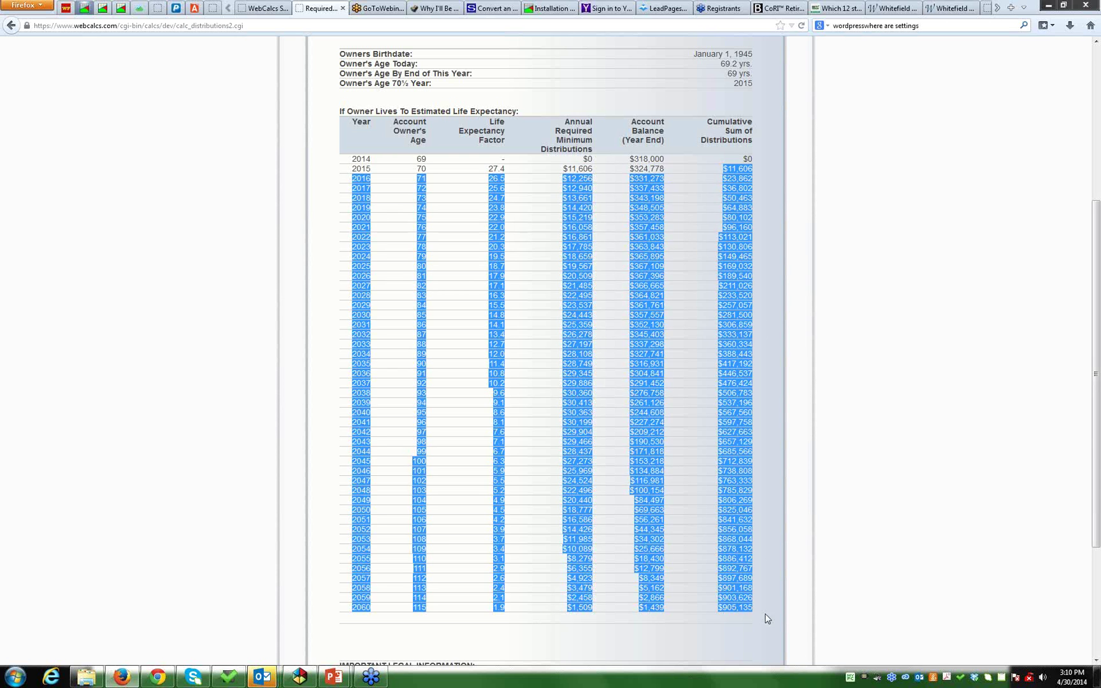
{"action": "left_click", "coordinate": [800, 567]}
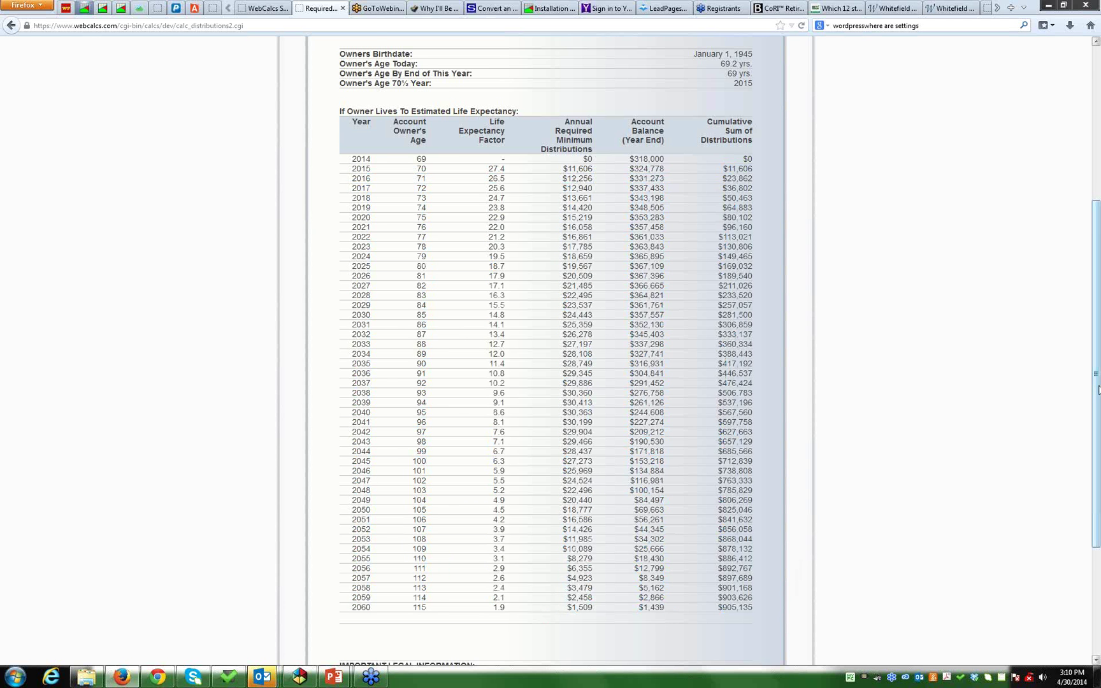
- Examine the 2038 and 2060 rows, the final cumulative distribution and the legal information below the table
{"action": "left_click_drag", "start_coordinate": [1097, 392], "coordinate": [1097, 400]}
{"action": "scroll", "coordinate": [393, 247], "scroll_direction": "down", "scroll_amount": 3}
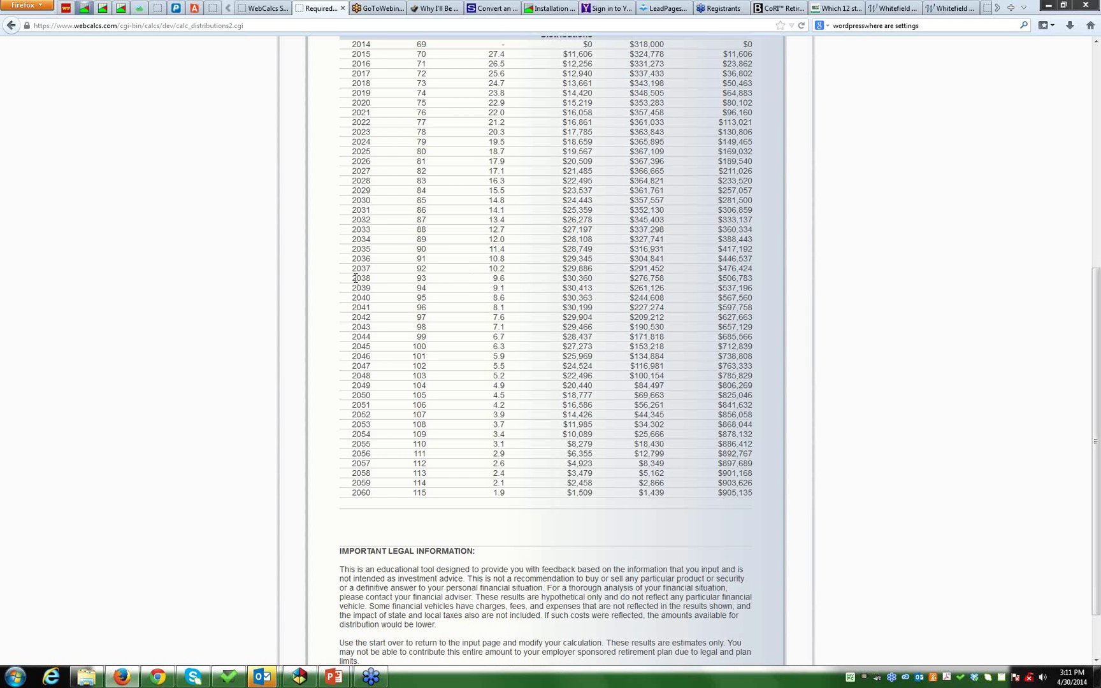
{"action": "left_click_drag", "start_coordinate": [350, 283], "coordinate": [664, 271]}
{"action": "left_click", "coordinate": [439, 493]}
{"action": "left_click_drag", "start_coordinate": [351, 492], "coordinate": [450, 497]}
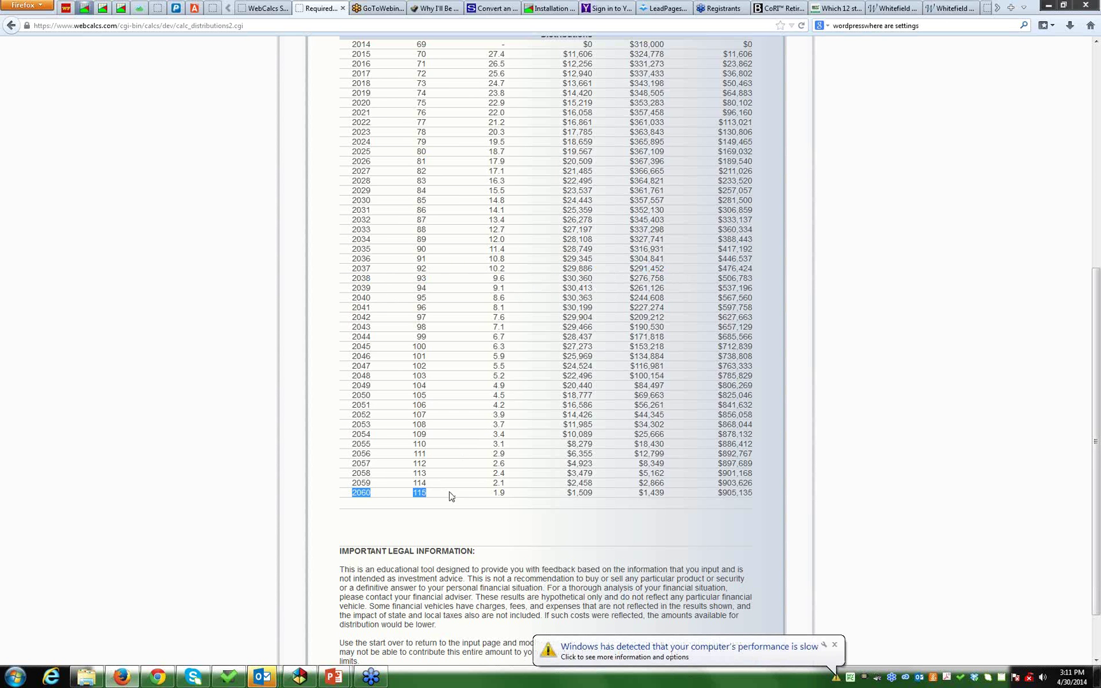
{"action": "mouse_move", "coordinate": [1099, 453]}
{"action": "left_mouse_down"}
{"action": "mouse_move", "coordinate": [1098, 505]}
{"action": "mouse_move", "coordinate": [1095, 255]}
{"action": "mouse_move", "coordinate": [1095, 429]}
{"action": "left_mouse_up"}
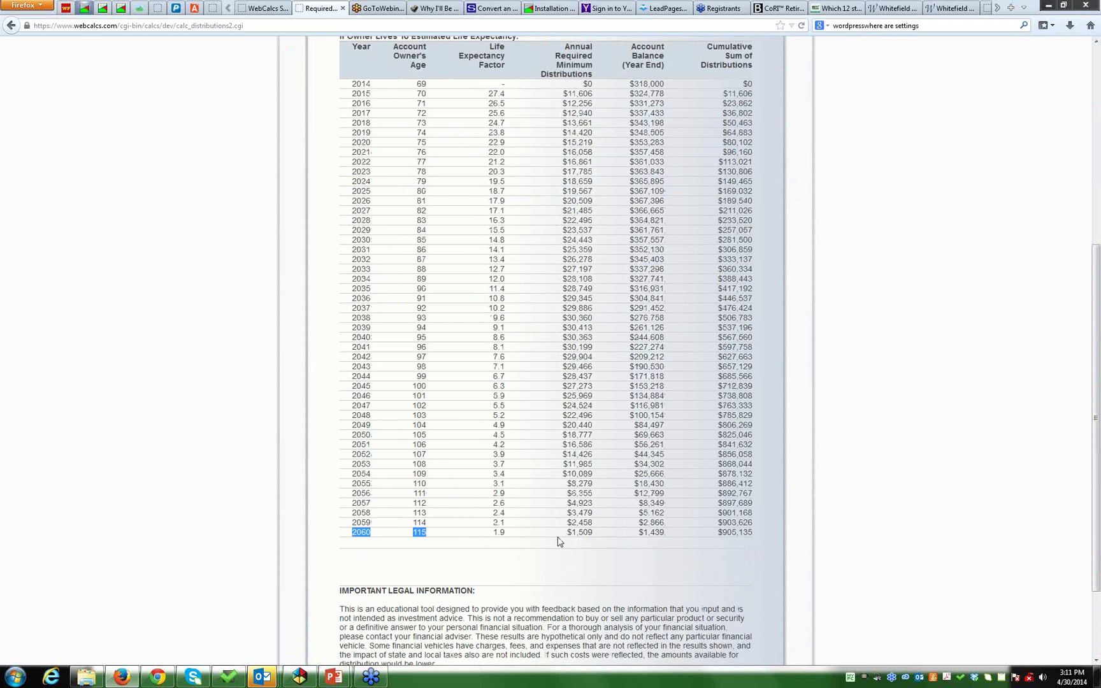
{"action": "left_click_drag", "start_coordinate": [720, 532], "coordinate": [757, 536]}
{"action": "left_click_drag", "start_coordinate": [1096, 482], "coordinate": [1098, 547]}
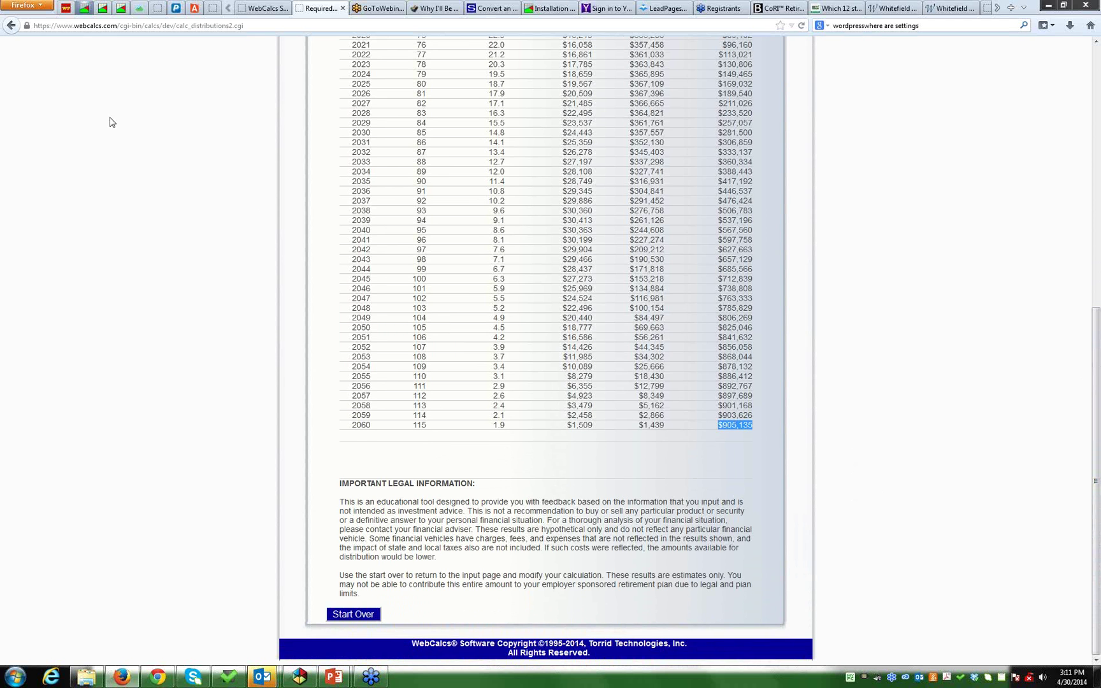
- Return to the input form, recalculate with PDF as the report format, and open WebcalcsReport.pdf in Adobe Reader
{"action": "left_click", "coordinate": [11, 25]}
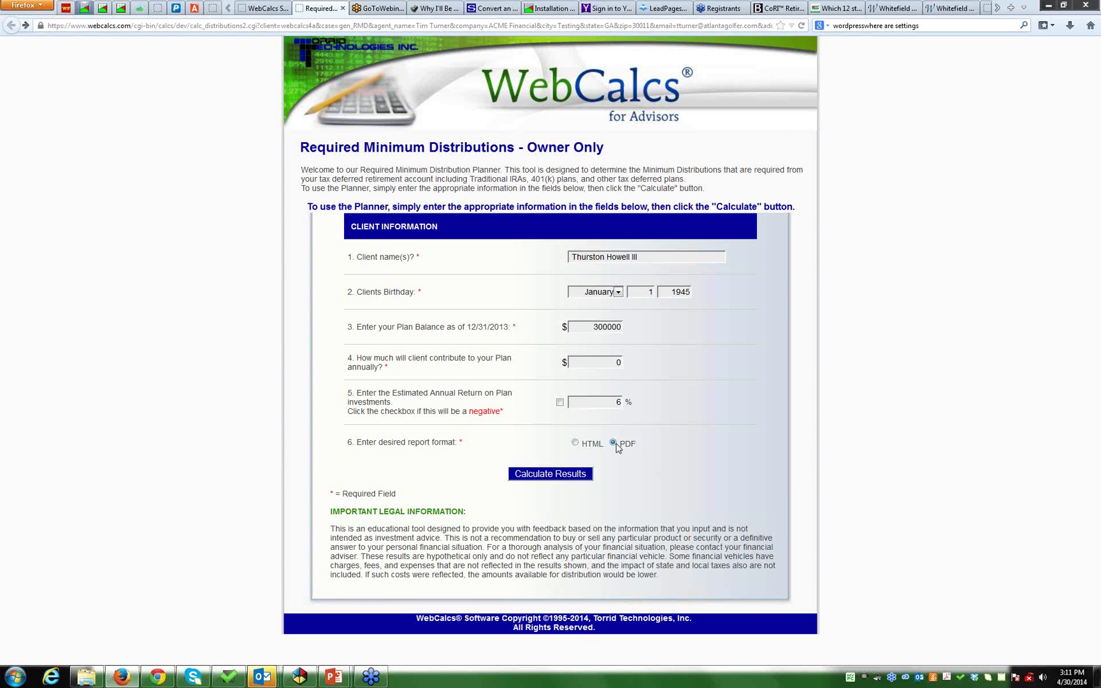
{"action": "left_click", "coordinate": [558, 475]}
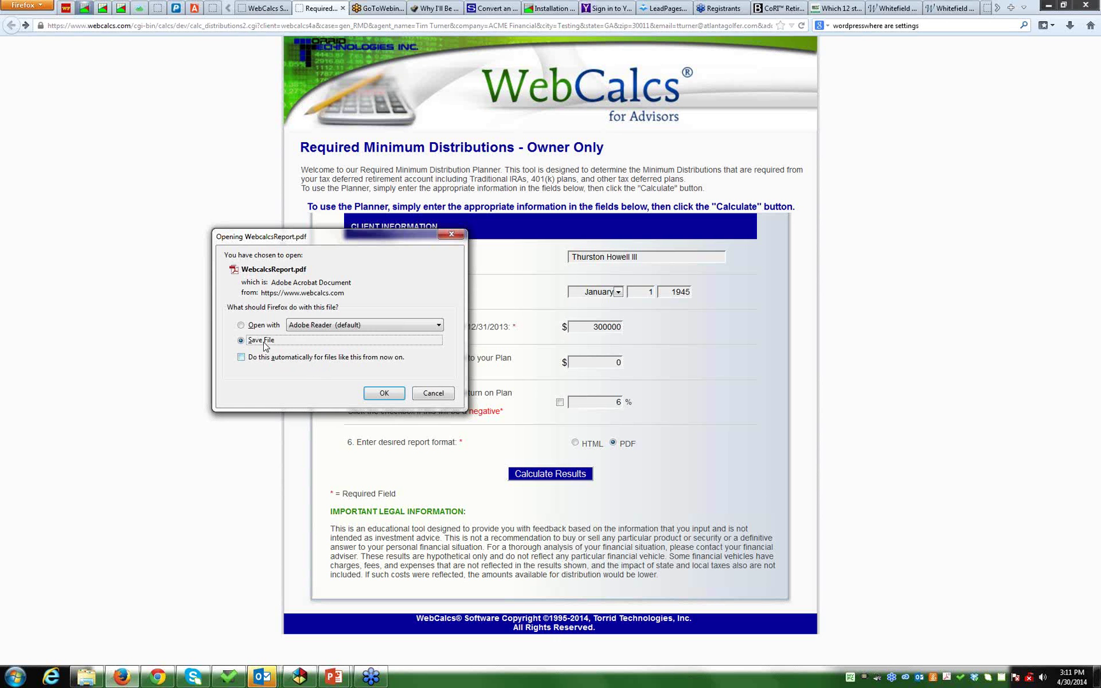
{"action": "left_click", "coordinate": [242, 325]}
{"action": "left_click", "coordinate": [386, 393]}
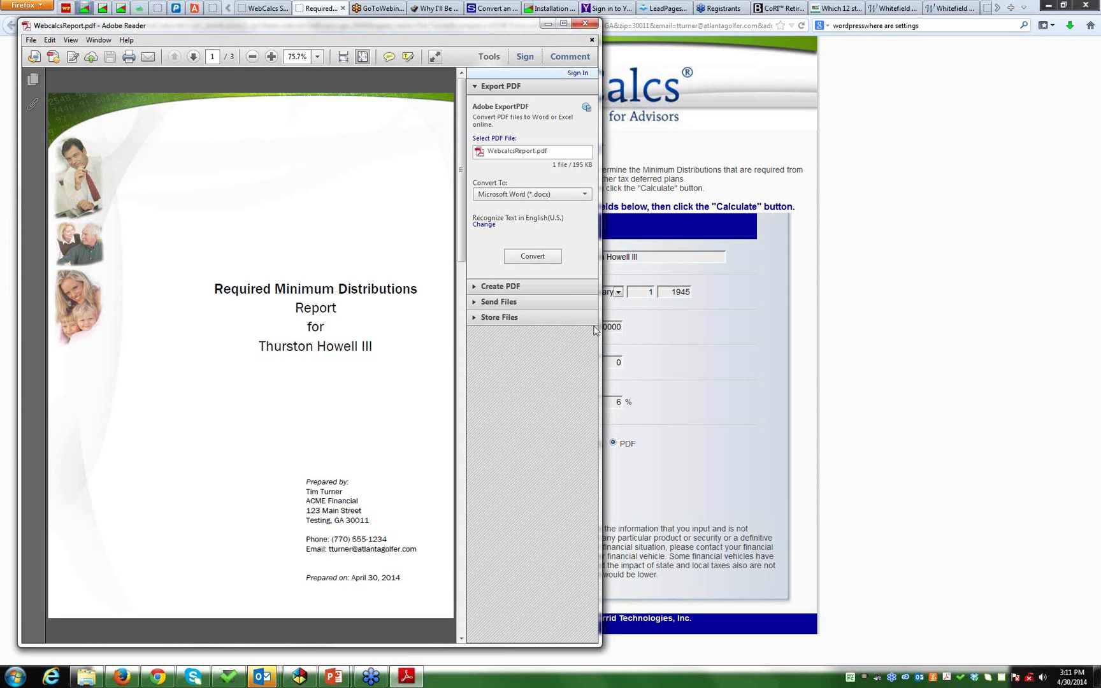
- Enlarge the Adobe Reader window and examine the client name and preparer contact details on the report cover
{"action": "left_click_drag", "start_coordinate": [598, 644], "coordinate": [925, 624]}
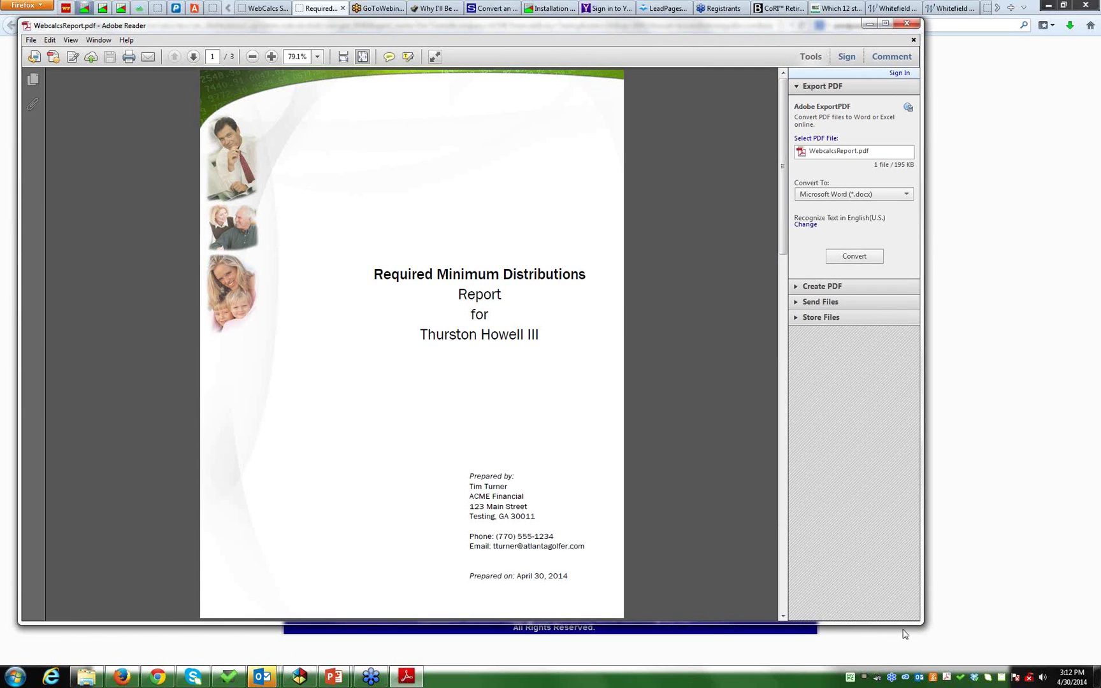
{"action": "left_click_drag", "start_coordinate": [922, 624], "coordinate": [933, 682]}
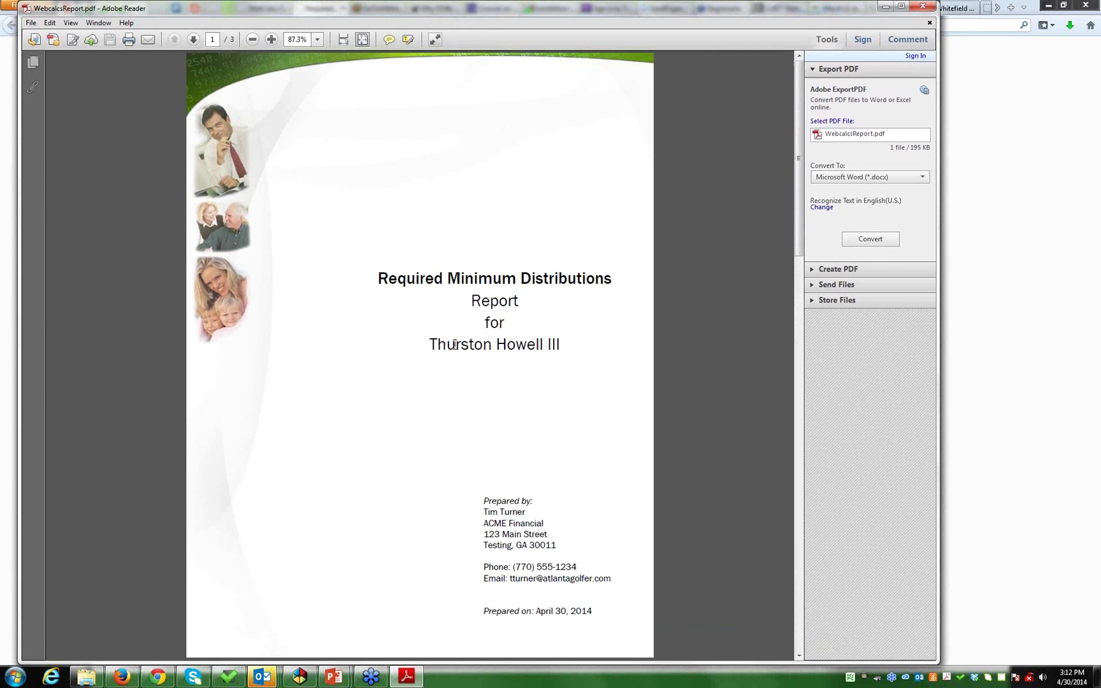
{"action": "left_click_drag", "start_coordinate": [433, 345], "coordinate": [567, 379]}
{"action": "left_click", "coordinate": [549, 478]}
{"action": "left_click_drag", "start_coordinate": [486, 515], "coordinate": [607, 583]}
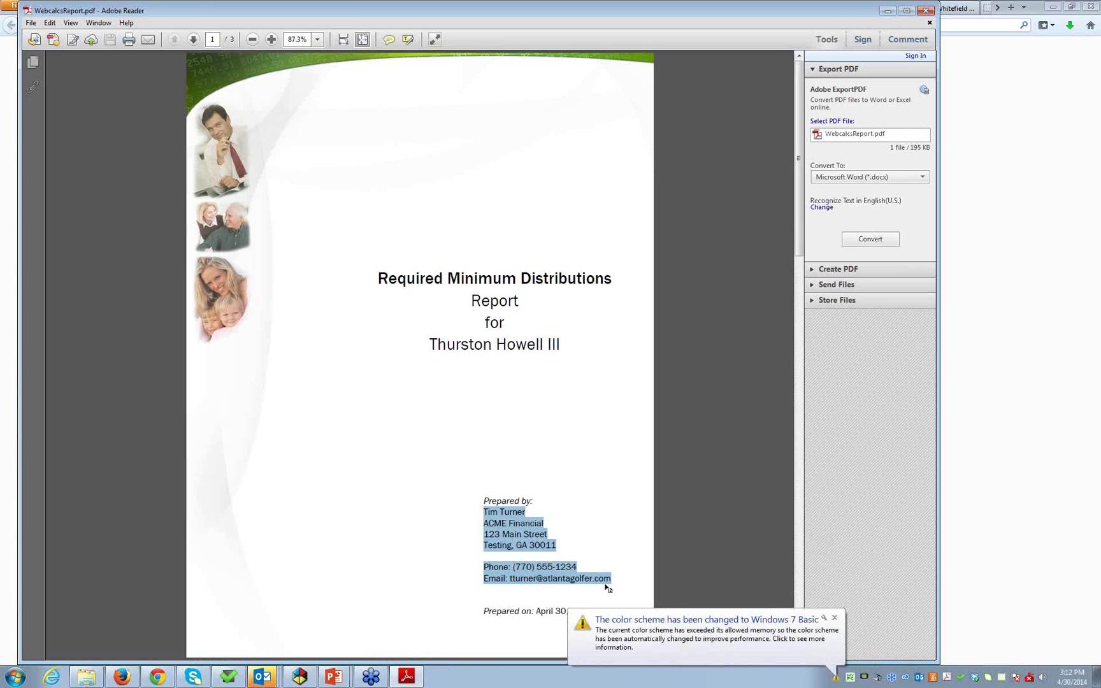
{"action": "left_click", "coordinate": [835, 618]}
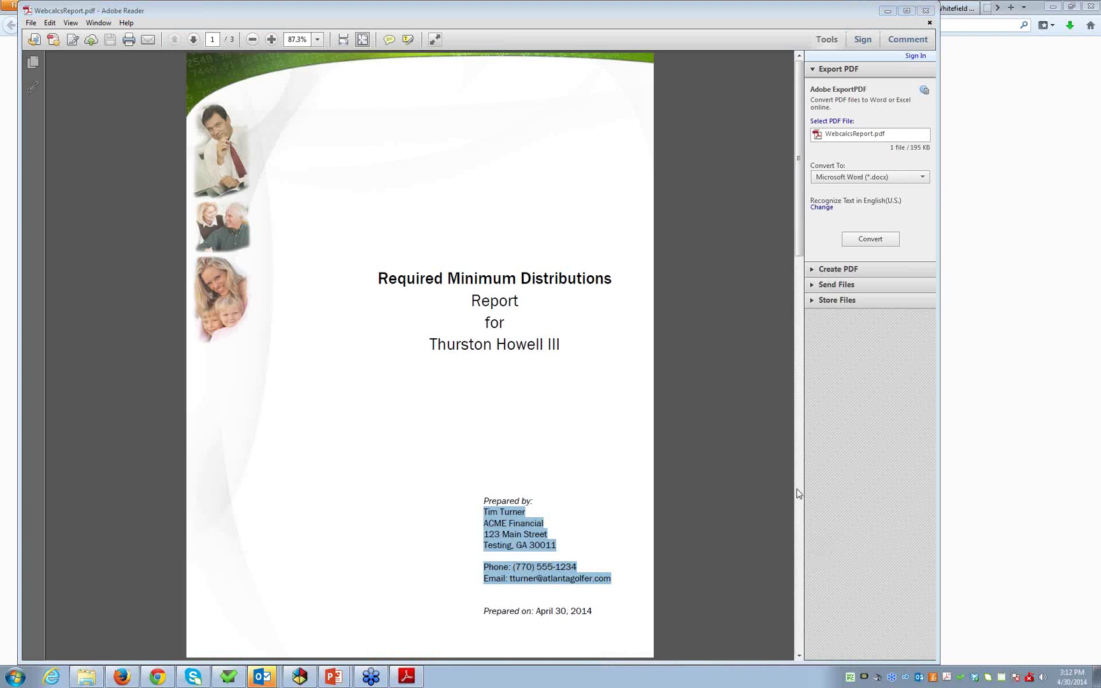
- Look through the assumptions and distribution tables on report pages 2 and 3, and return to the cover page
{"action": "scroll", "coordinate": [797, 493], "scroll_direction": "down", "scroll_amount": 3}
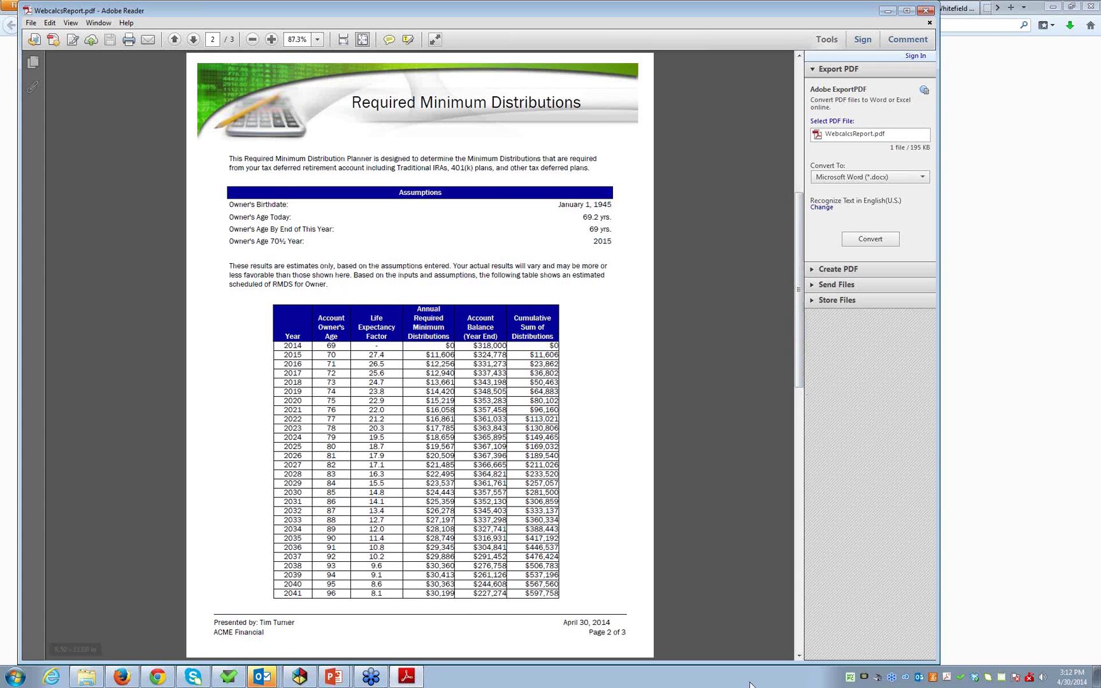
{"action": "left_click", "coordinate": [799, 645]}
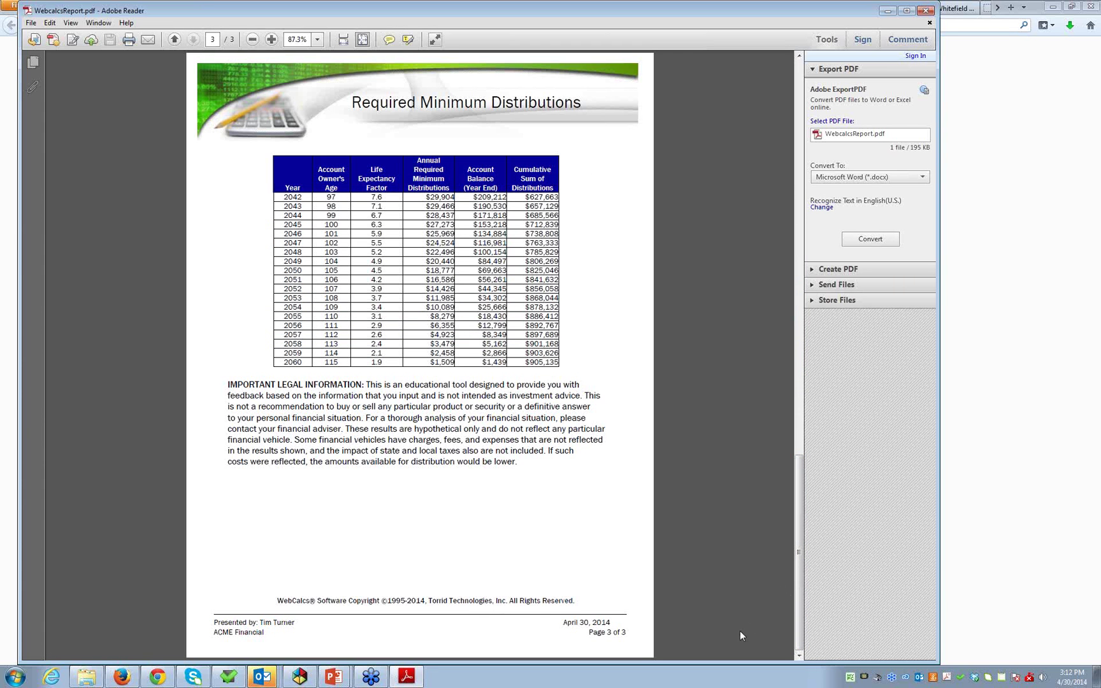
{"action": "left_click_drag", "start_coordinate": [799, 627], "coordinate": [767, 233]}
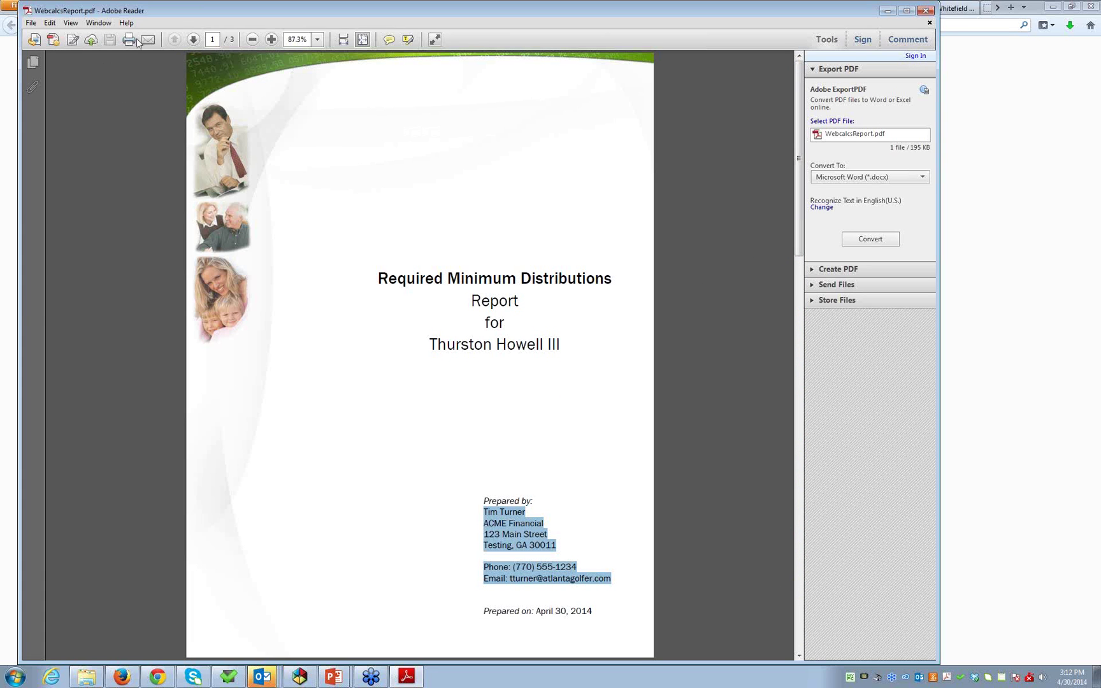
- Start saving a copy of the report in the Documents library and create a folder there named "WebCalcs Sample Reports"
{"action": "left_click", "coordinate": [32, 24]}
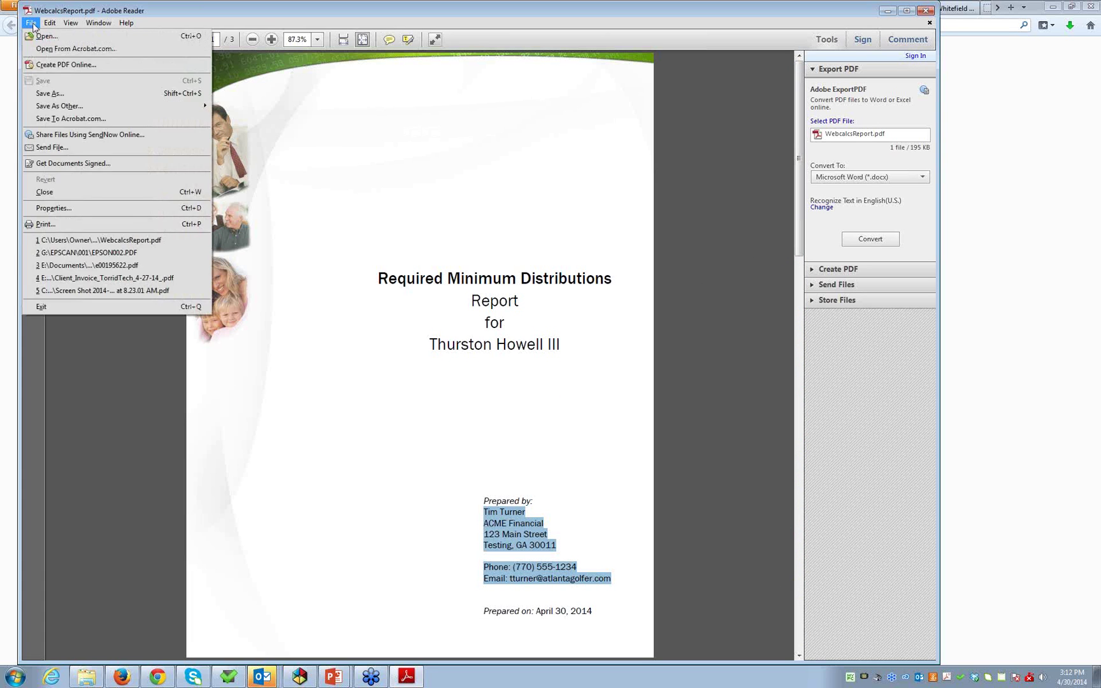
{"action": "left_click", "coordinate": [57, 95]}
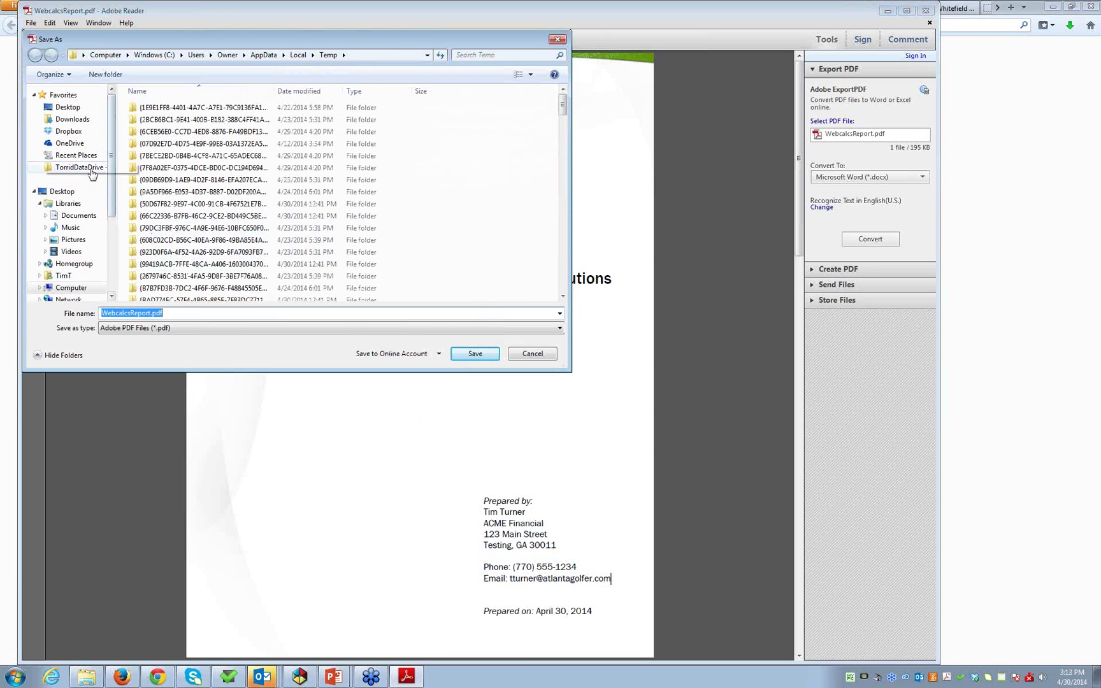
{"action": "left_click", "coordinate": [77, 217]}
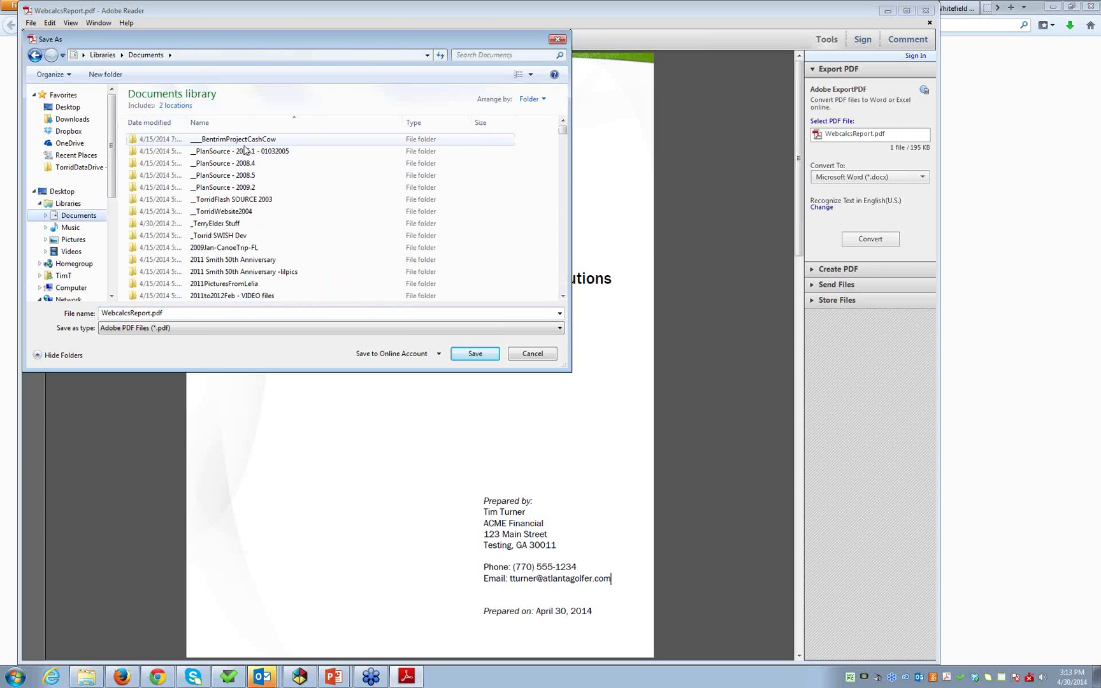
{"action": "right_click", "coordinate": [349, 190]}
{"action": "mouse_move", "coordinate": [398, 316]}
{"action": "left_click", "coordinate": [462, 317]}
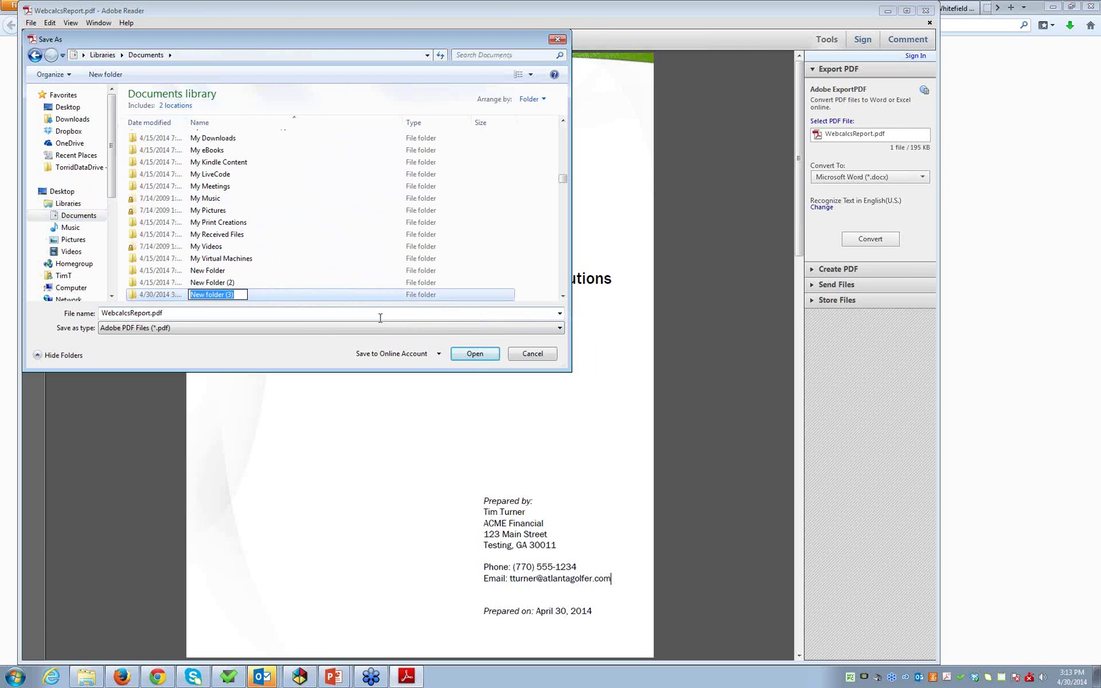
{"action": "type", "text": "WebCalcs Sample Re"}
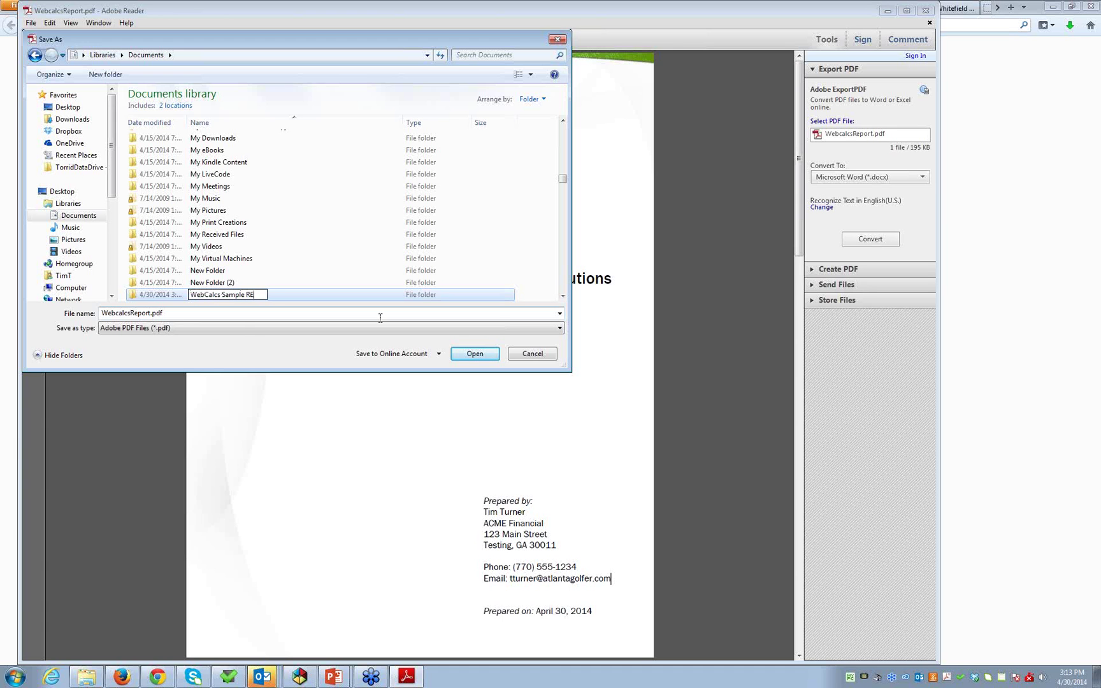
{"action": "type", "text": "ports"}
{"action": "key", "text": "Return"}
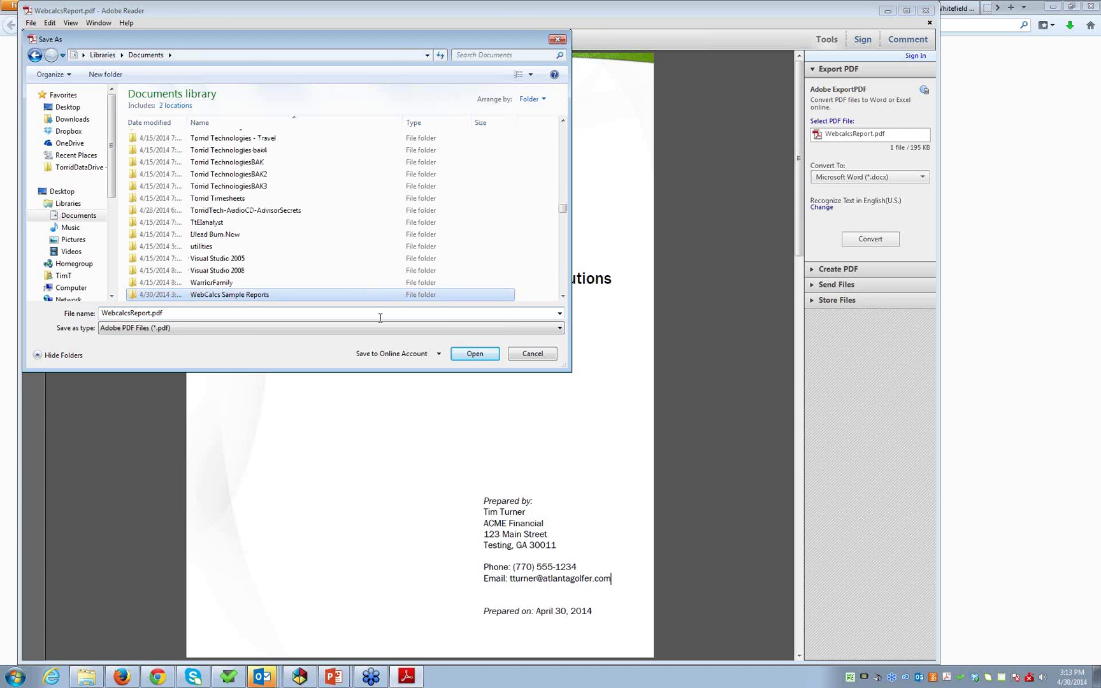
- Save the report in the WebCalcs Sample Reports folder as WebcalcsReport-RMD-OwnerOnly.pdf
{"action": "double_click", "coordinate": [283, 296]}
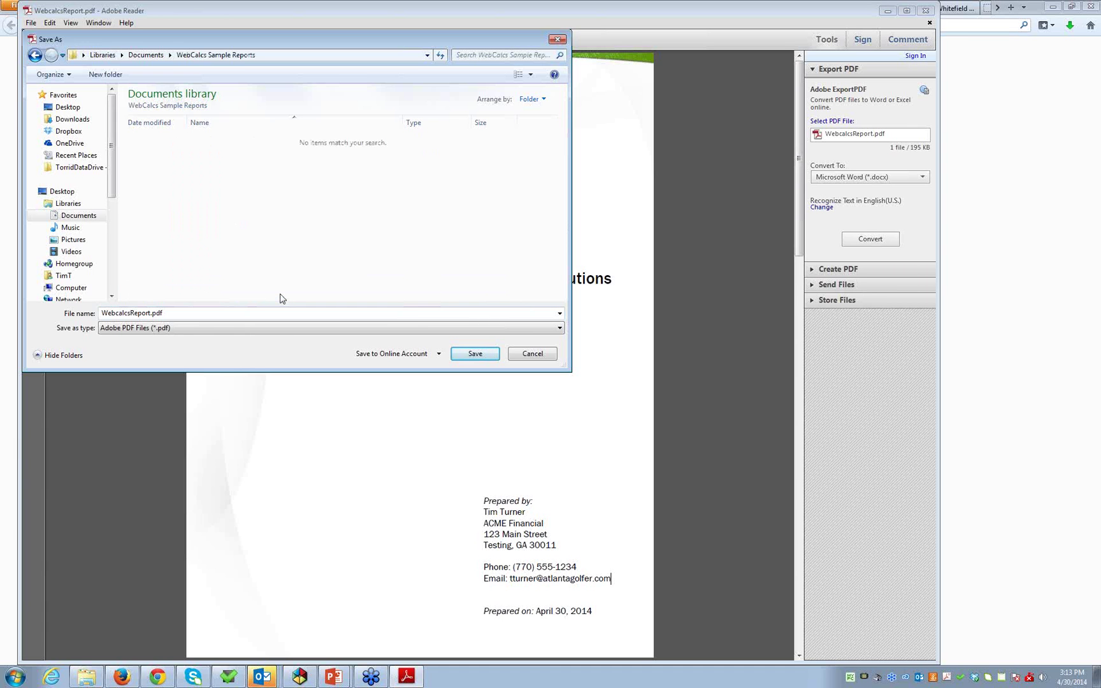
{"action": "double_click", "coordinate": [151, 314]}
{"action": "left_click", "coordinate": [151, 314]}
{"action": "type", "text": "-RMD"}
{"action": "type", "text": "-Owner"}
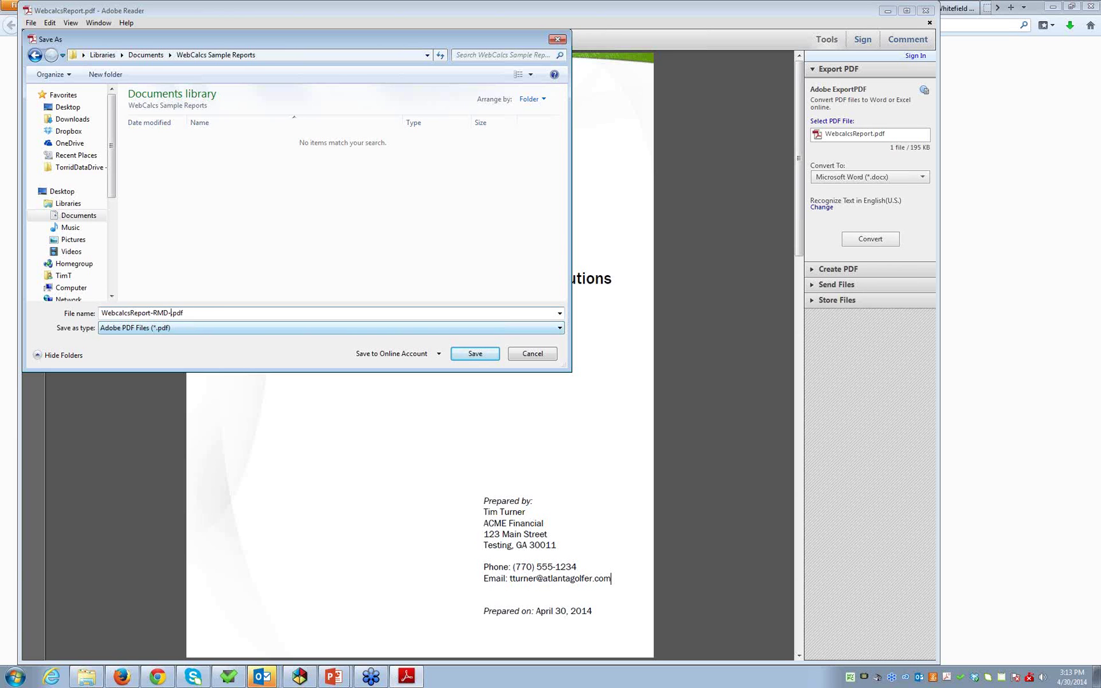
{"action": "type", "text": "Only"}
{"action": "key", "text": "Return"}
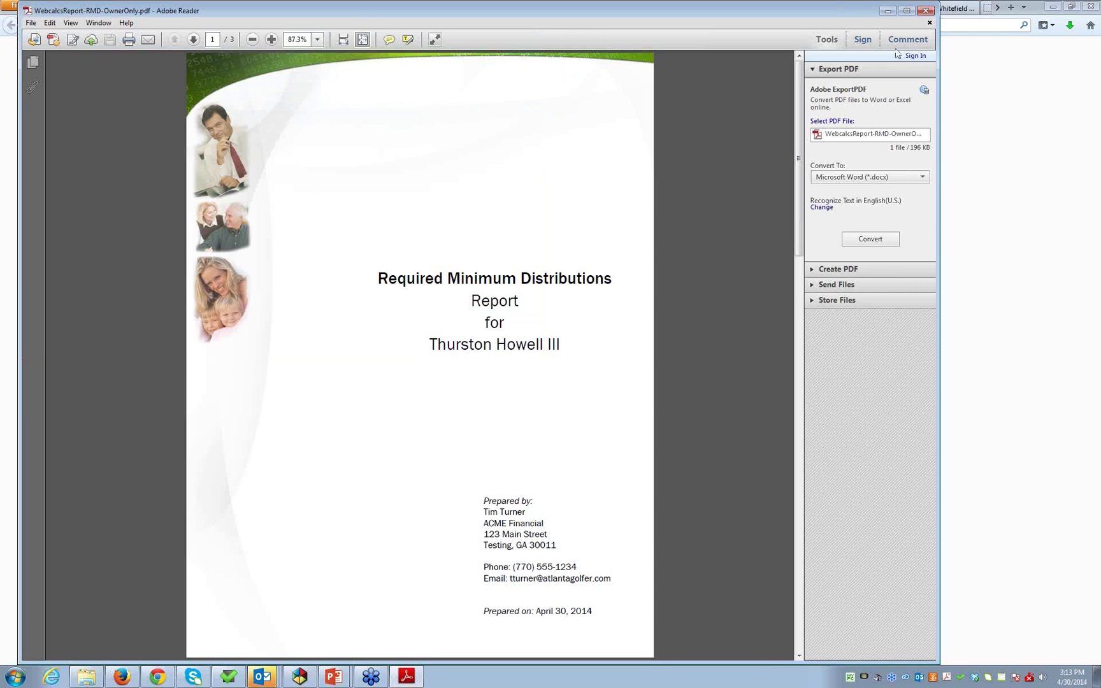
- Close the saved report, minimise Adobe Reader, and open the Distributions - RMD - Owner & Spouse calculator from the WebCalcs Software page in Firefox
{"action": "left_click", "coordinate": [930, 23]}
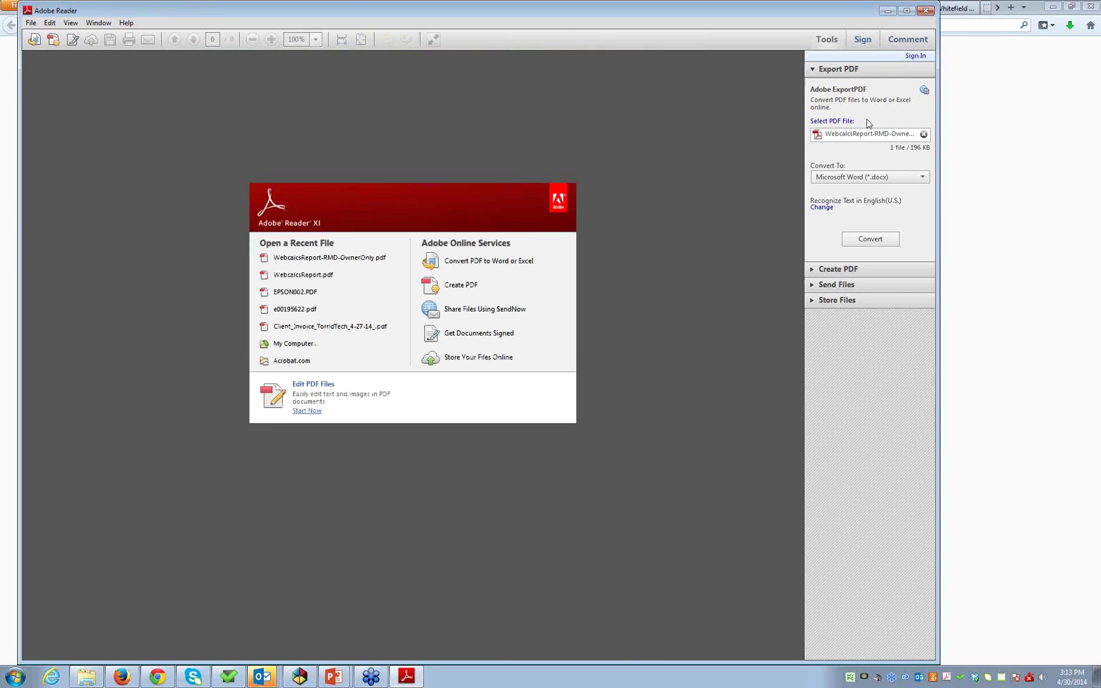
{"action": "left_click", "coordinate": [887, 11]}
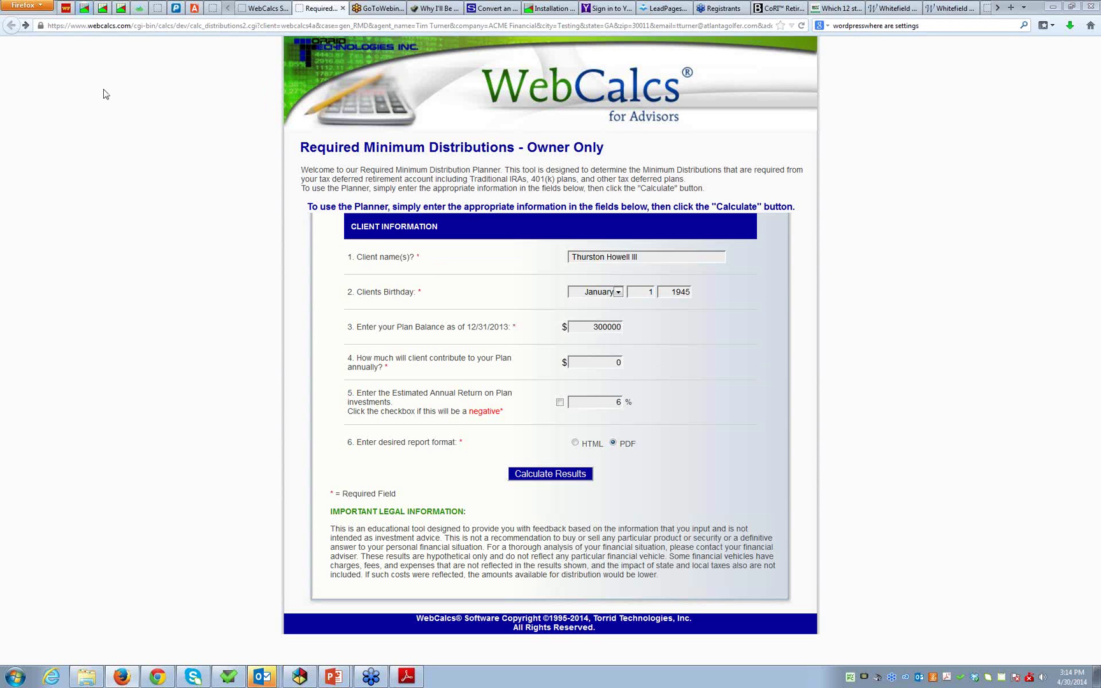
{"action": "left_click", "coordinate": [258, 13]}
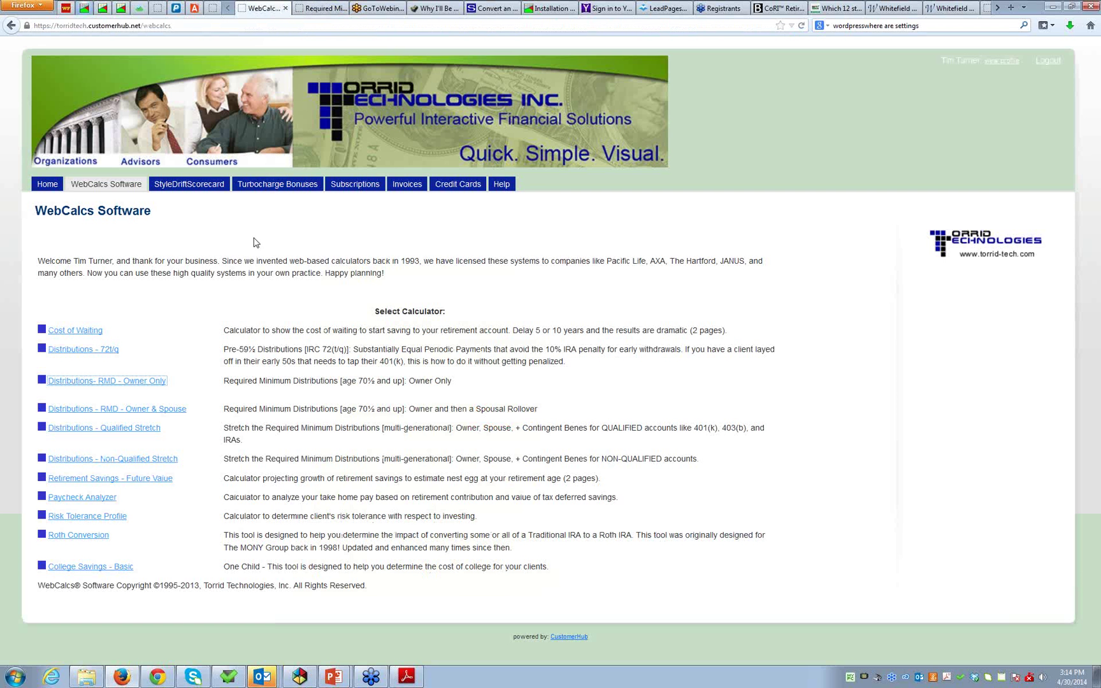
{"action": "left_click", "coordinate": [163, 410]}
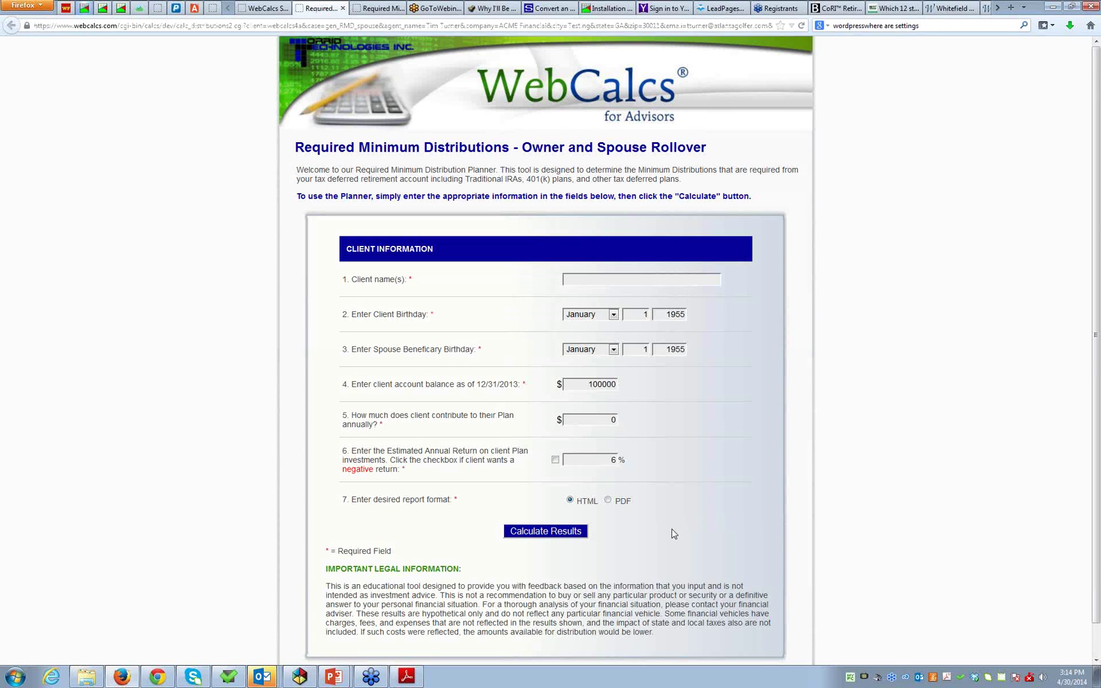
- Enter the names of the client and spouse in the client name field, joined by "and"
{"action": "left_click", "coordinate": [605, 281]}
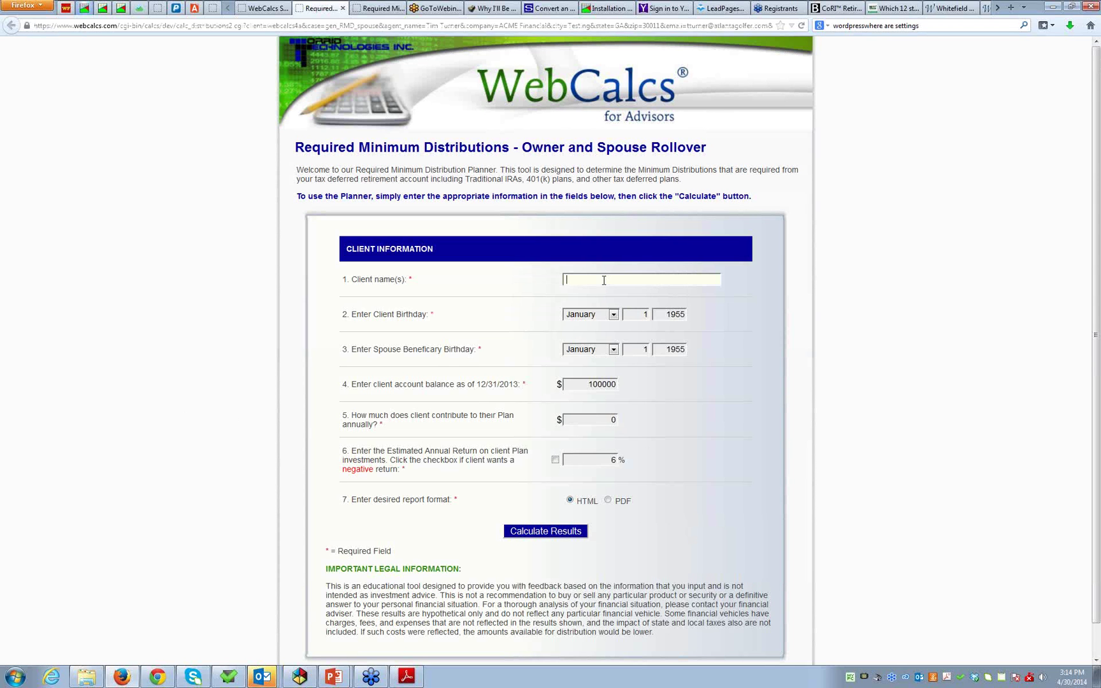
{"action": "type", "text": "Thurston "}
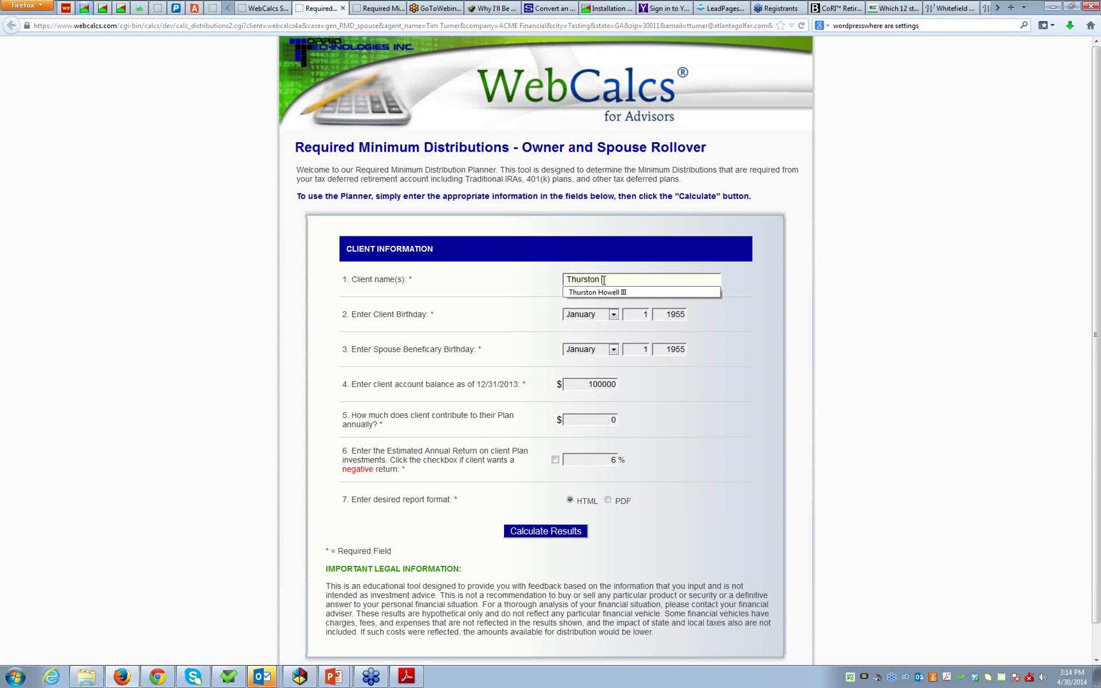
{"action": "type", "text": "& Lovey Howell III"}
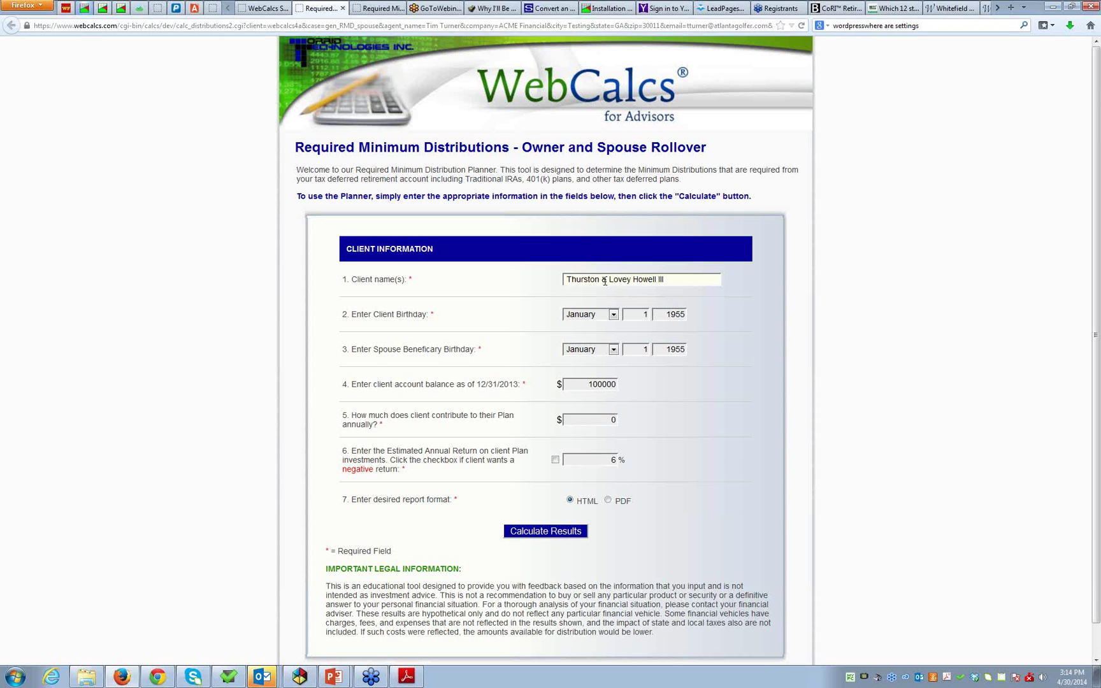
{"action": "double_click", "coordinate": [606, 281]}
{"action": "key", "text": "BackSpace"}
{"action": "type", "text": "and"}
- Fill in the client's birthday and the spouse beneficiary's birthday
{"action": "left_click", "coordinate": [675, 315]}
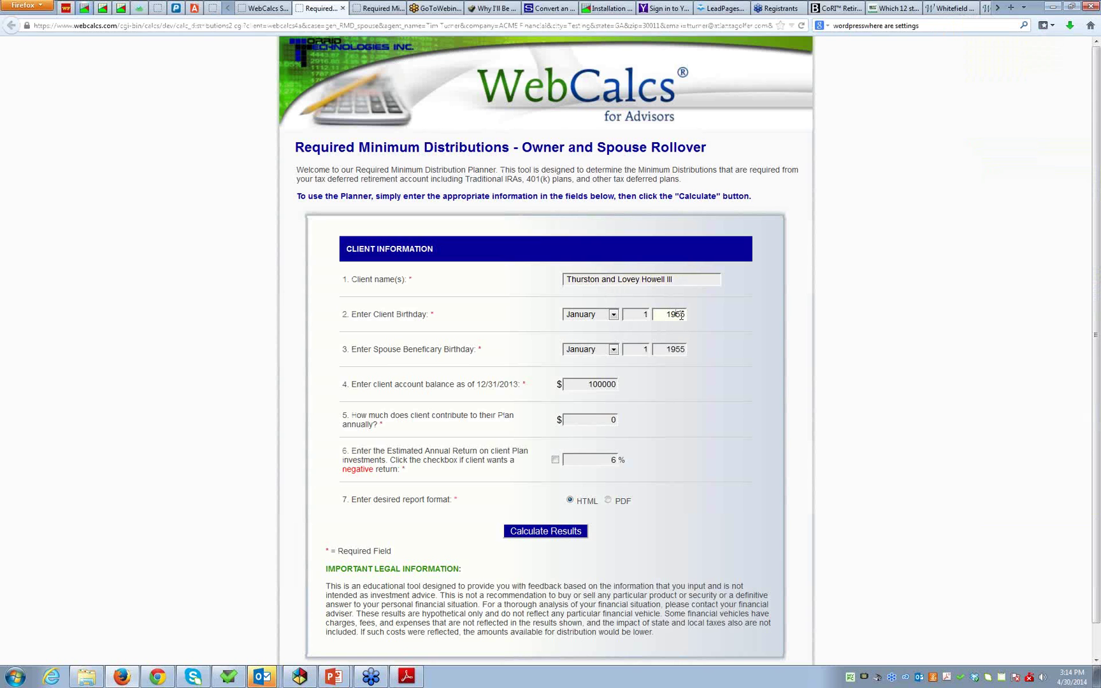
{"action": "key", "text": "BackSpace"}
{"action": "type", "text": "0"}
{"action": "left_click_drag", "start_coordinate": [681, 315], "coordinate": [685, 317]}
{"action": "type", "text": "5"}
{"action": "left_click", "coordinate": [612, 350]}
{"action": "left_click", "coordinate": [599, 418]}
{"action": "left_click_drag", "start_coordinate": [642, 351], "coordinate": [649, 351]}
{"action": "type", "text": "4"}
{"action": "left_click_drag", "start_coordinate": [680, 350], "coordinate": [686, 350]}
{"action": "type", "text": "9"}
- Set the client account balance to $300000 and the annual contribution to $5000, and calculate the results as HTML
{"action": "left_click_drag", "start_coordinate": [594, 384], "coordinate": [590, 384]}
{"action": "type", "text": "3"}
{"action": "left_click_drag", "start_coordinate": [592, 419], "coordinate": [651, 425]}
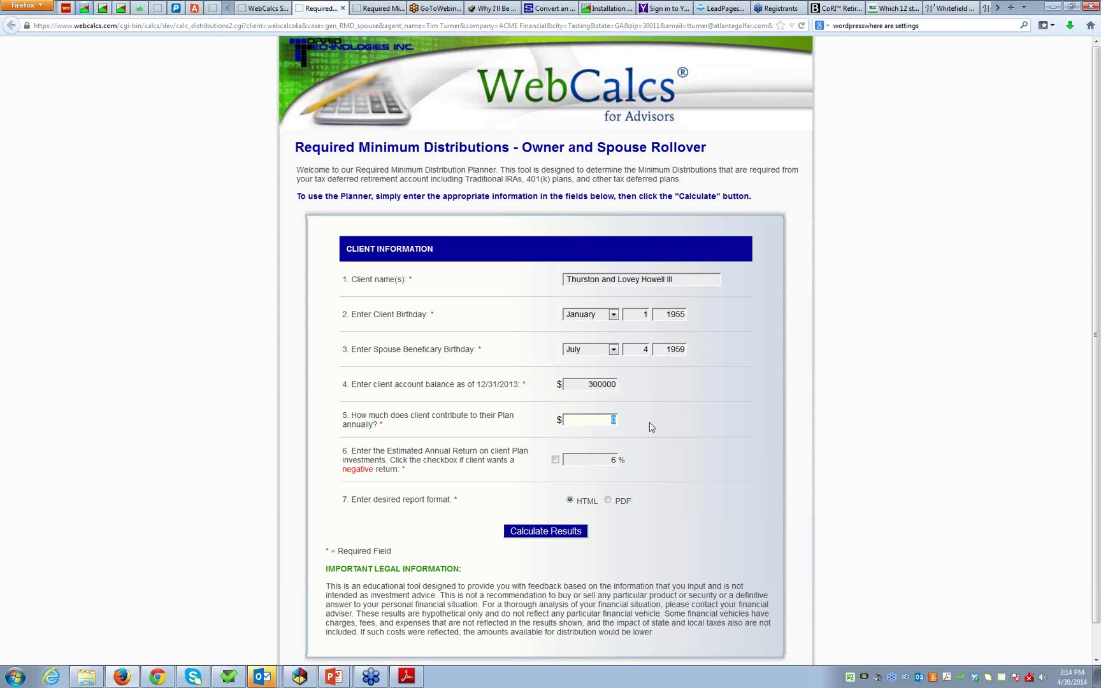
{"action": "type", "text": "5000"}
{"action": "left_click", "coordinate": [651, 428]}
{"action": "left_click", "coordinate": [560, 533]}
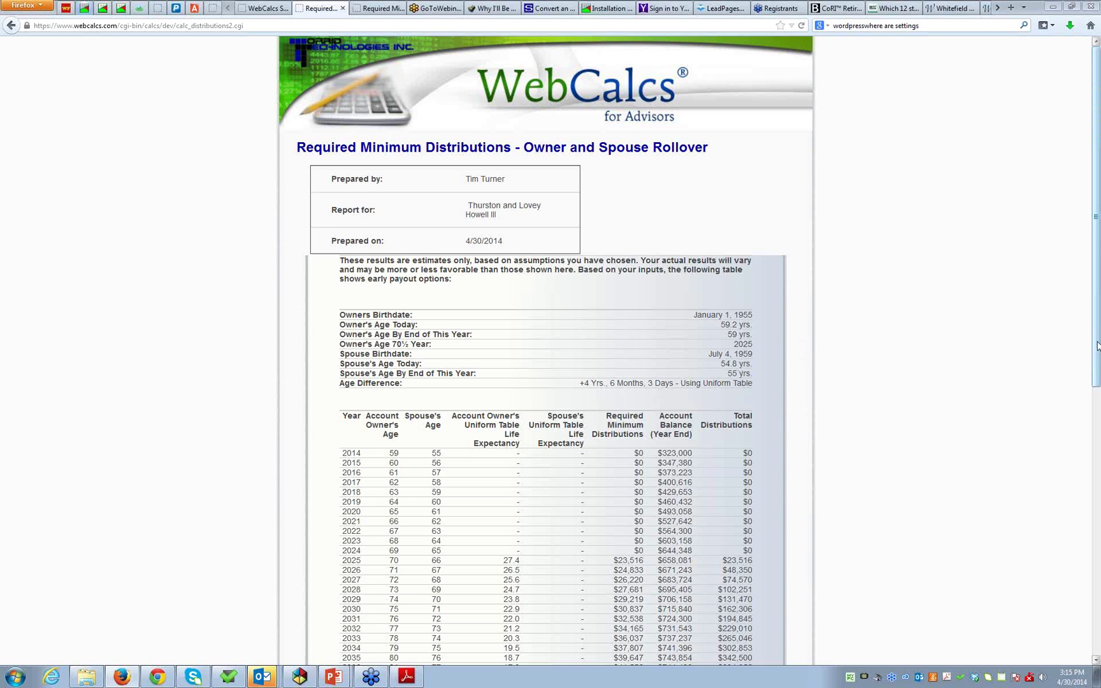
- Examine the yearly distribution table, including the first distribution years, the spouse rollover rows and the red and blue row legend
{"action": "left_click_drag", "start_coordinate": [1097, 346], "coordinate": [1097, 426]}
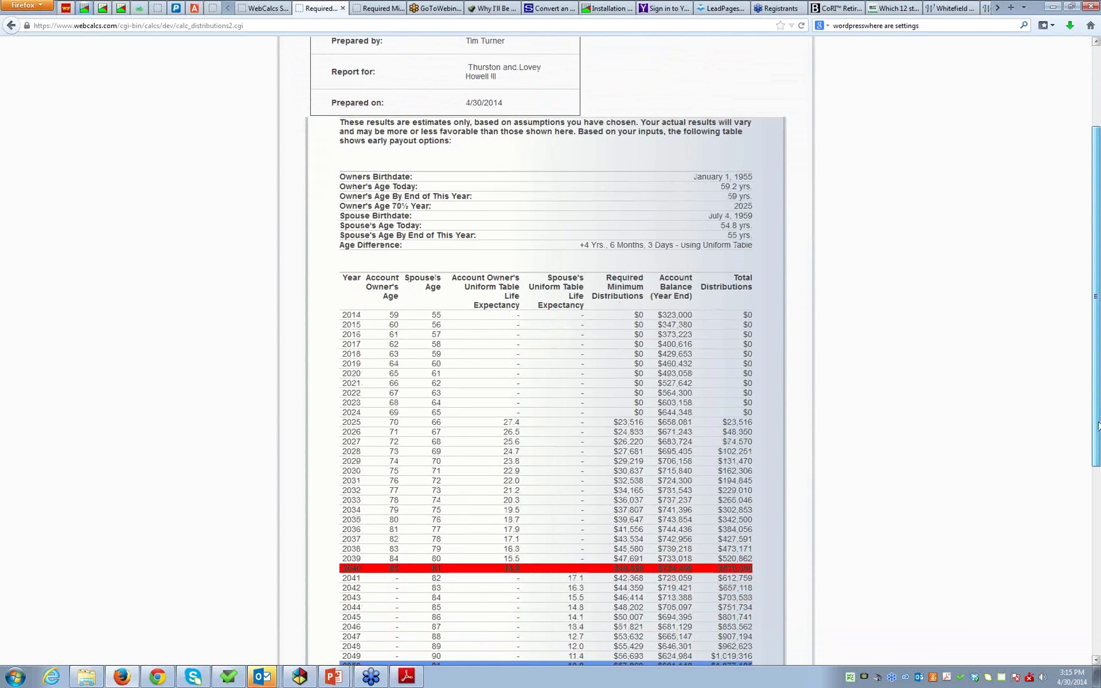
{"action": "scroll", "coordinate": [397, 283], "scroll_direction": "down", "scroll_amount": 5}
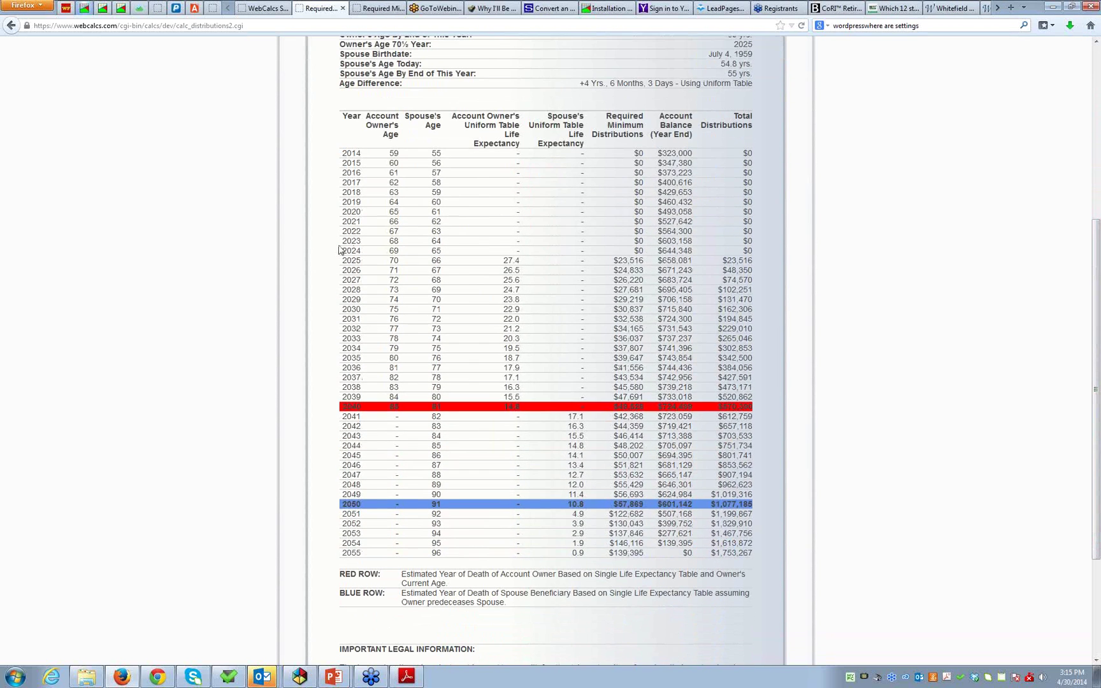
{"action": "left_click_drag", "start_coordinate": [342, 261], "coordinate": [766, 271]}
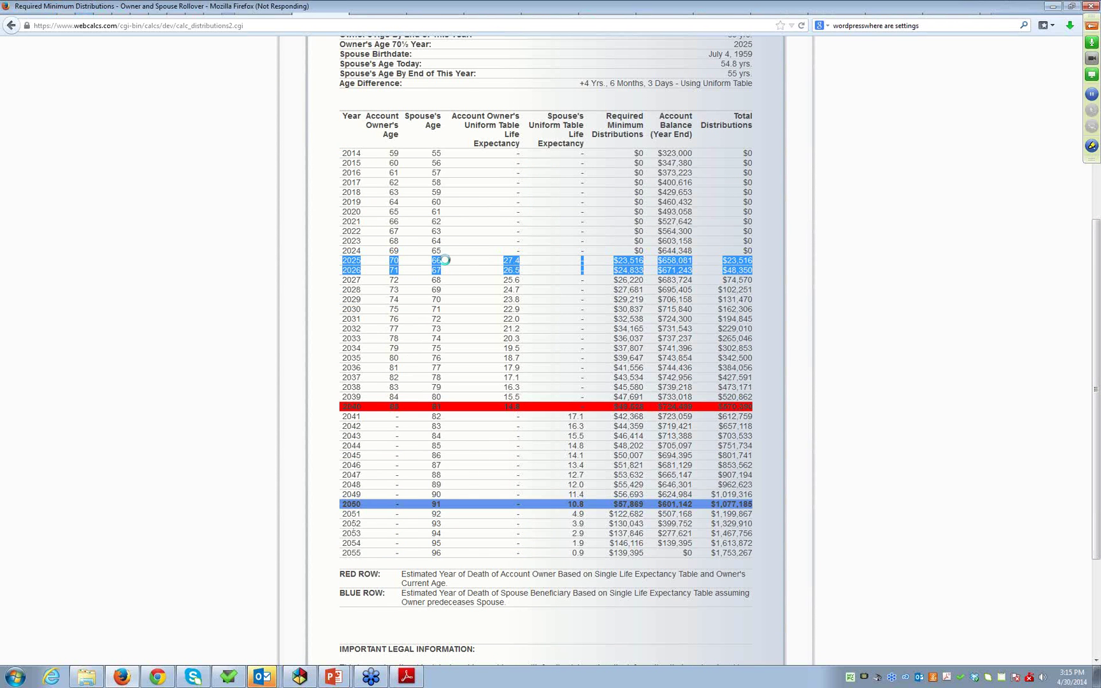
{"action": "left_click", "coordinate": [472, 267]}
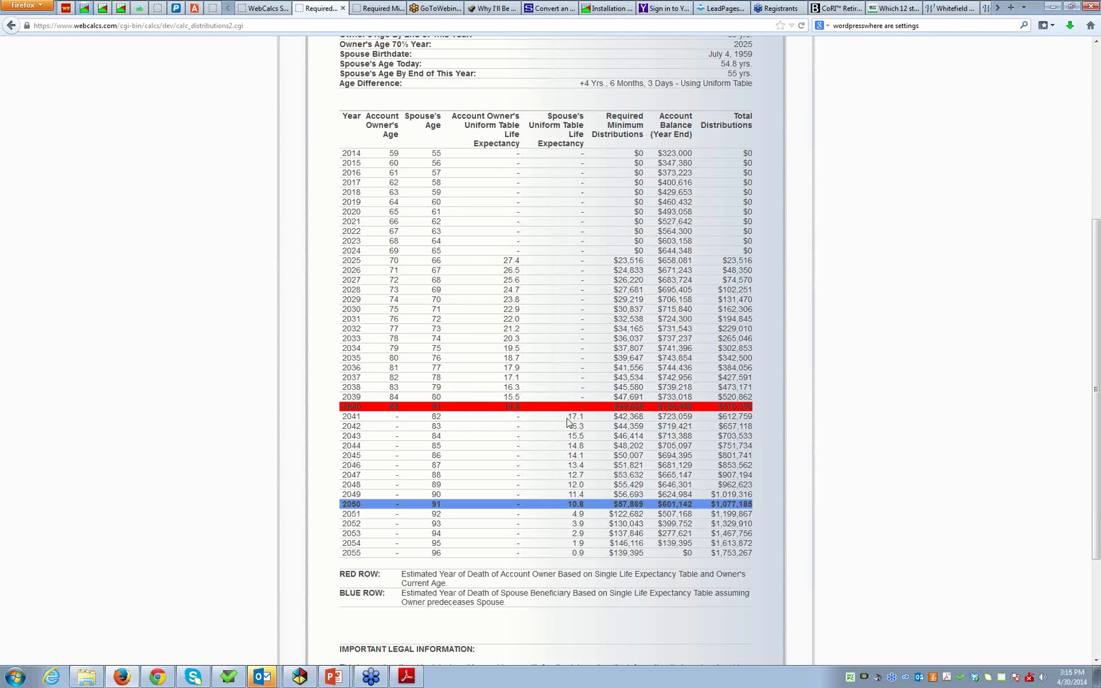
{"action": "left_click_drag", "start_coordinate": [566, 420], "coordinate": [583, 419]}
{"action": "left_click", "coordinate": [366, 507]}
{"action": "left_click_drag", "start_coordinate": [1097, 465], "coordinate": [1098, 506]}
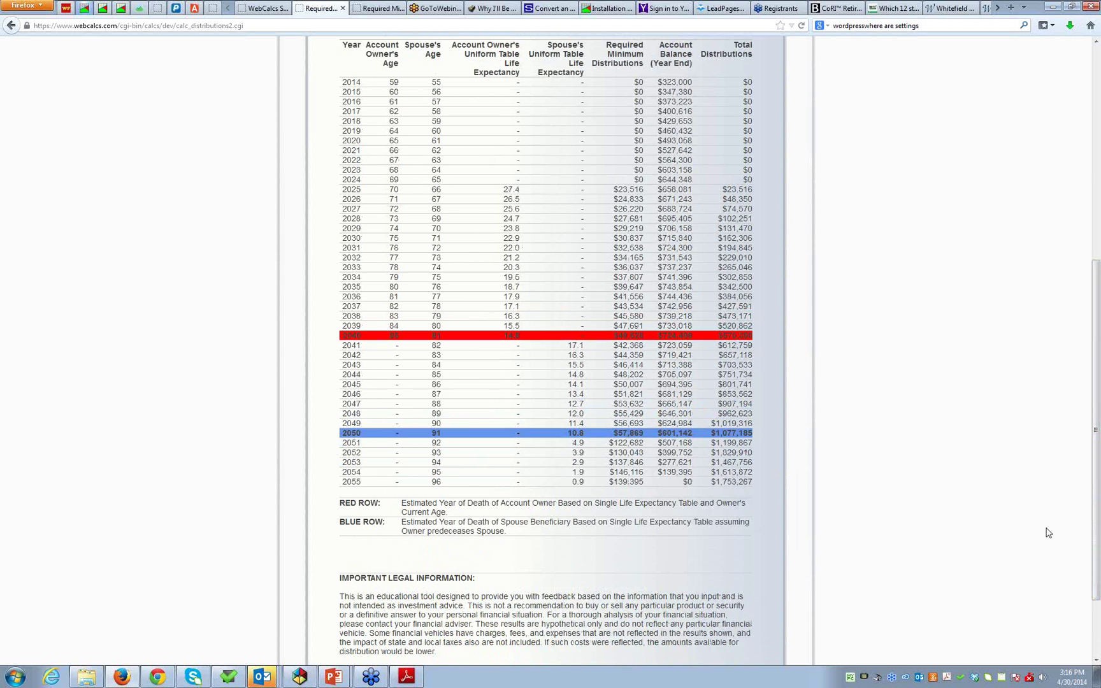
{"action": "left_click_drag", "start_coordinate": [1099, 531], "coordinate": [1099, 316]}
{"action": "left_click_drag", "start_coordinate": [1070, 268], "coordinate": [866, 266]}
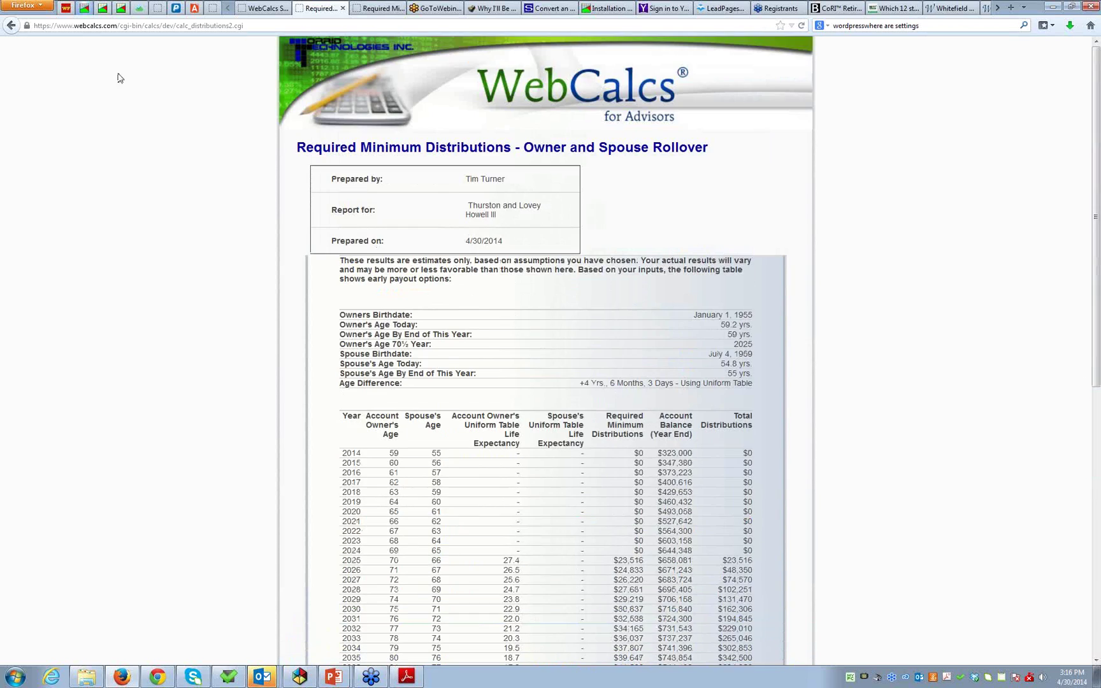
- Return to the owner and spouse input form, recalculate with PDF as the report format, and open the report in Adobe Reader
{"action": "left_click", "coordinate": [14, 30]}
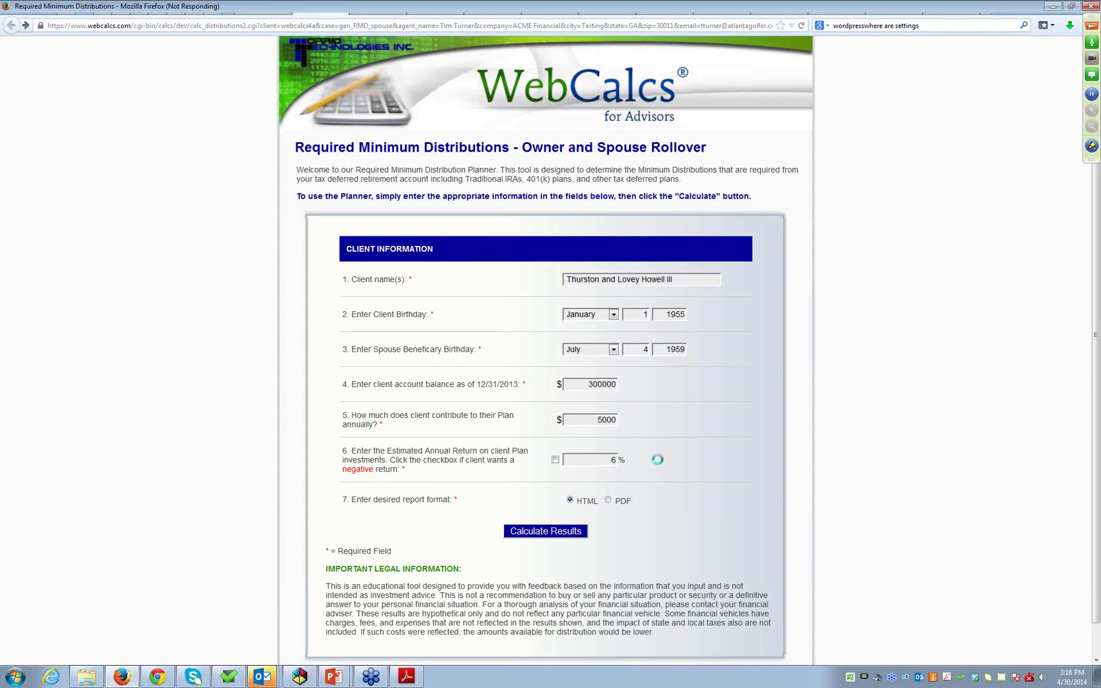
{"action": "left_click", "coordinate": [608, 501]}
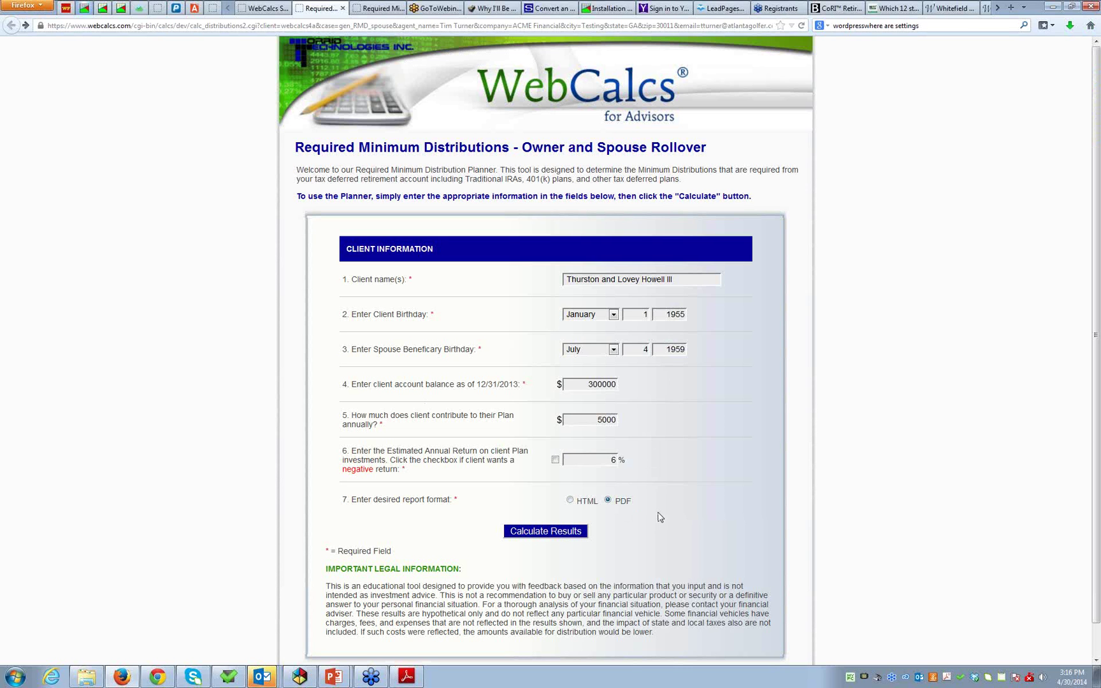
{"action": "left_click", "coordinate": [553, 535]}
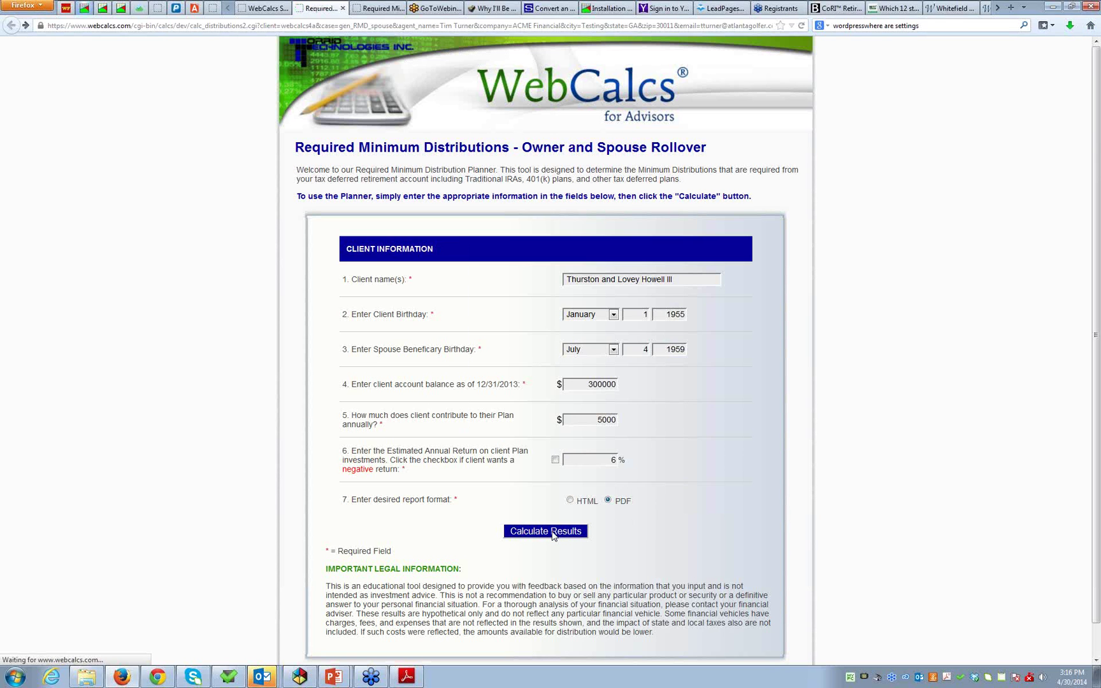
{"action": "left_click", "coordinate": [241, 325]}
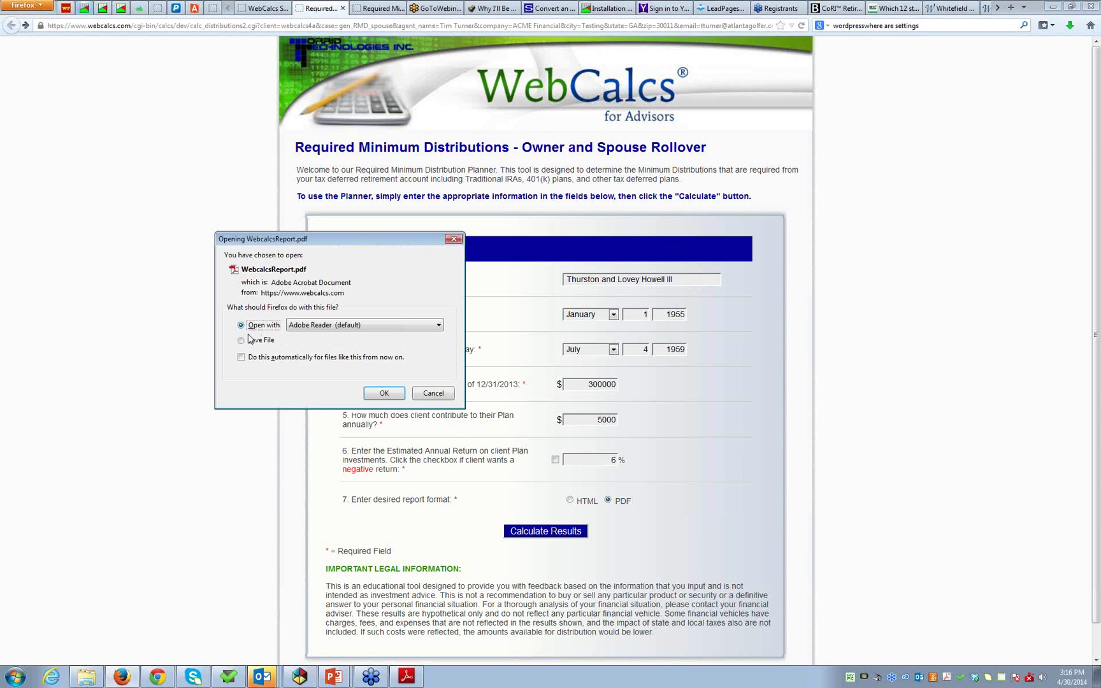
{"action": "left_click", "coordinate": [383, 394]}
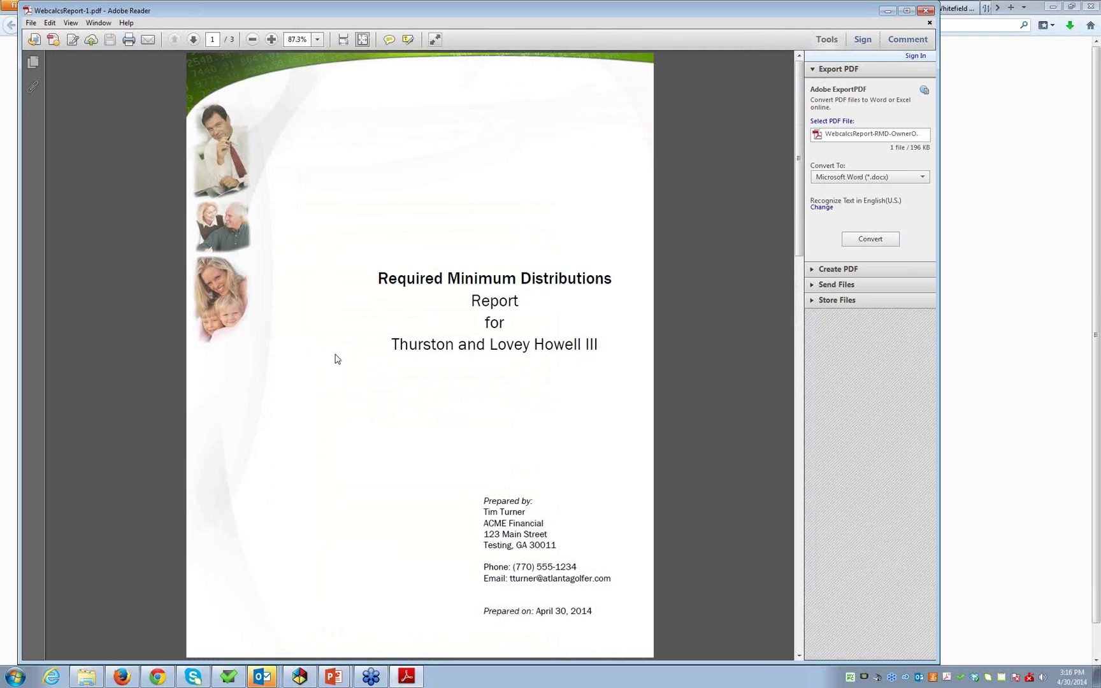
- Look through the assumptions and distribution tables on pages 2 and 3 of the owner and spouse report, and return to its cover
{"action": "left_click", "coordinate": [801, 647]}
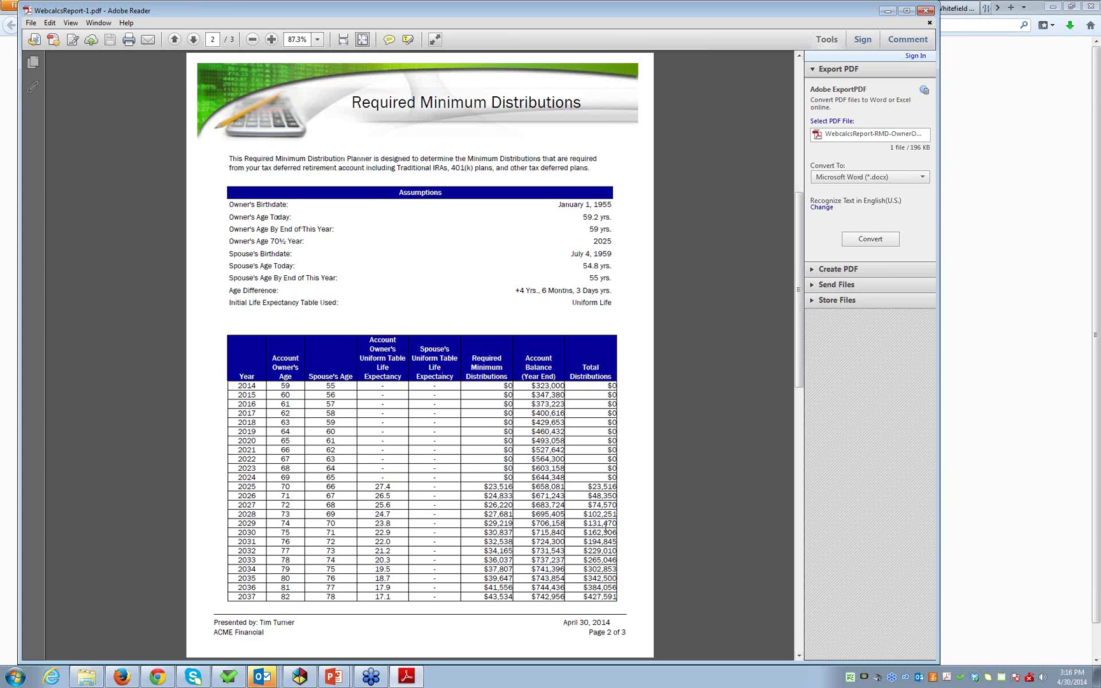
{"action": "left_click", "coordinate": [798, 634]}
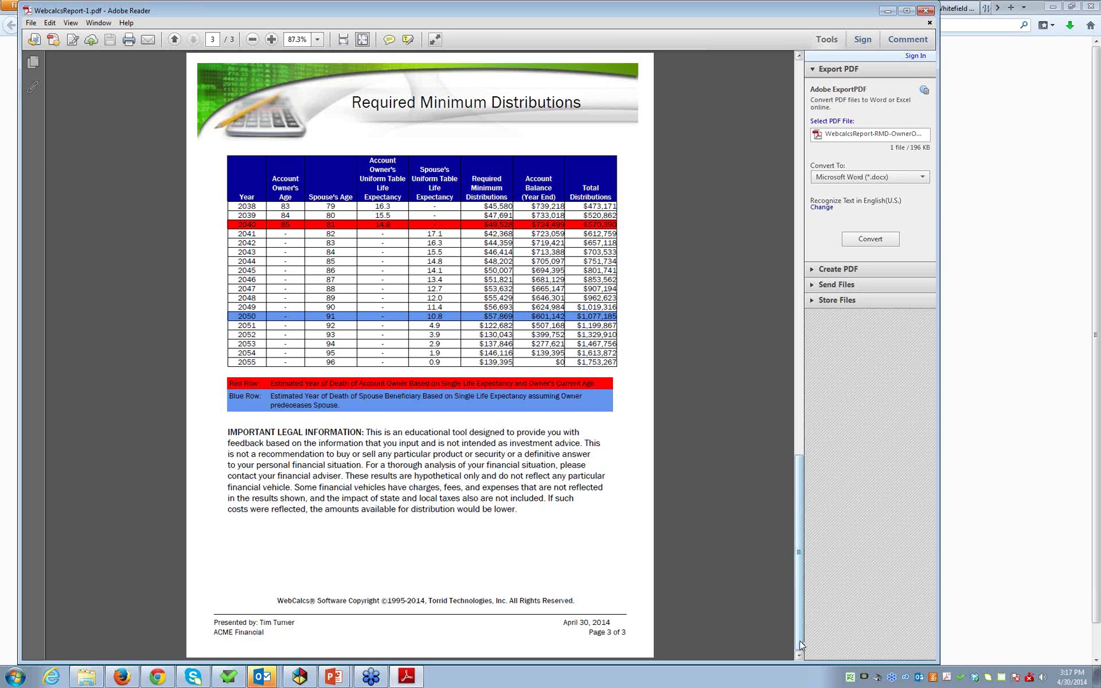
{"action": "left_click", "coordinate": [800, 102]}
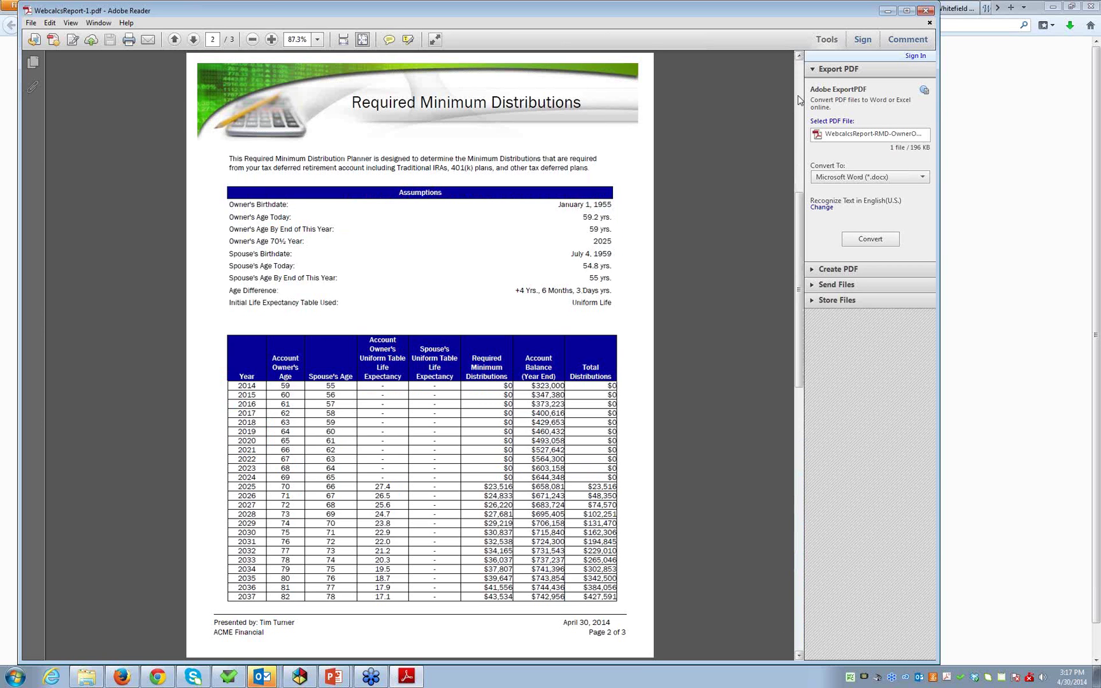
{"action": "left_click", "coordinate": [799, 100]}
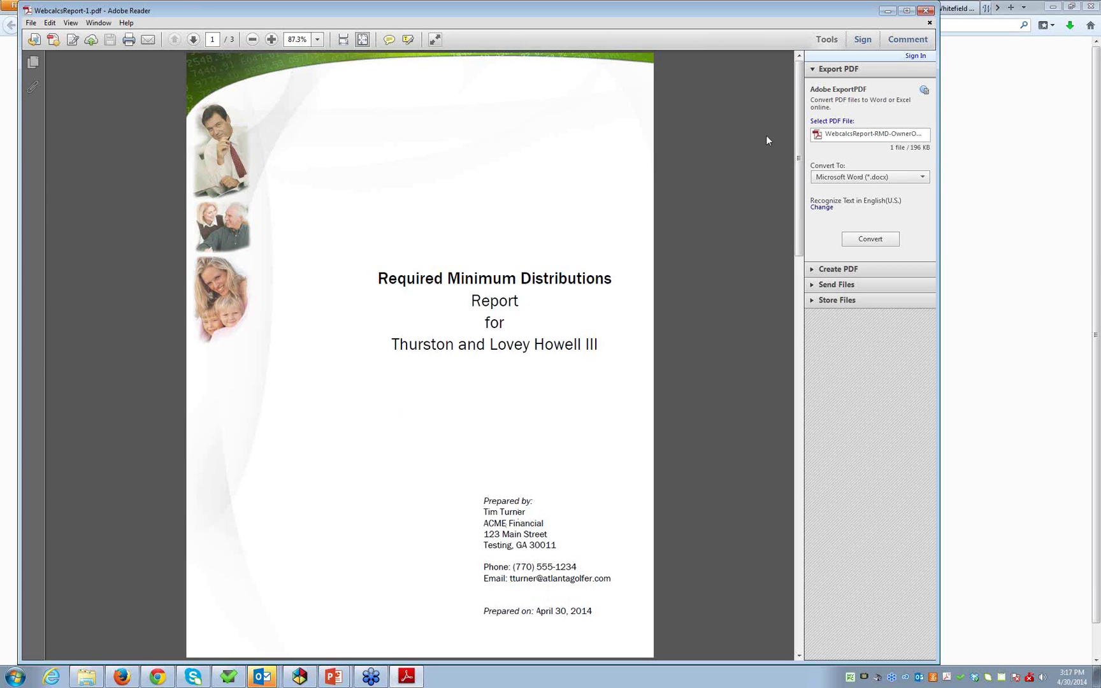
- Save a copy of the report in the WebCalcs Sample Reports folder of the Documents library as WebcalcsReport-RMD-OwnerAndSpouse.pdf
{"action": "left_click", "coordinate": [31, 23]}
{"action": "left_click", "coordinate": [63, 96]}
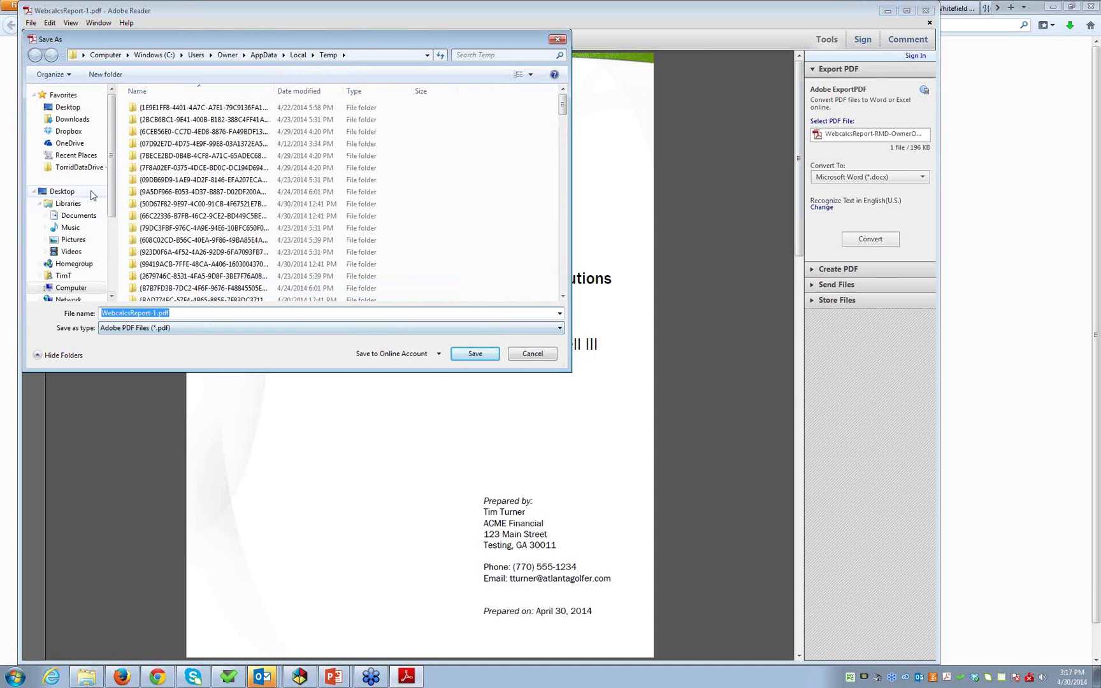
{"action": "left_click", "coordinate": [75, 217]}
{"action": "left_click_drag", "start_coordinate": [563, 130], "coordinate": [561, 216]}
{"action": "double_click", "coordinate": [283, 205]}
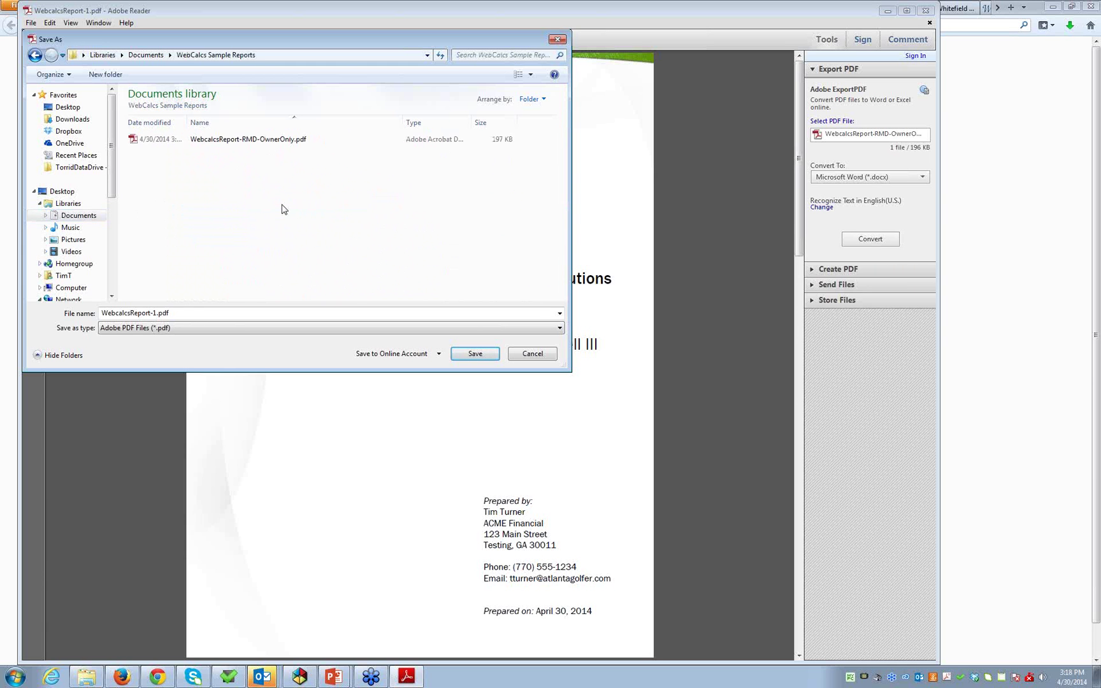
{"action": "left_click", "coordinate": [157, 313]}
{"action": "left_click", "coordinate": [155, 313]}
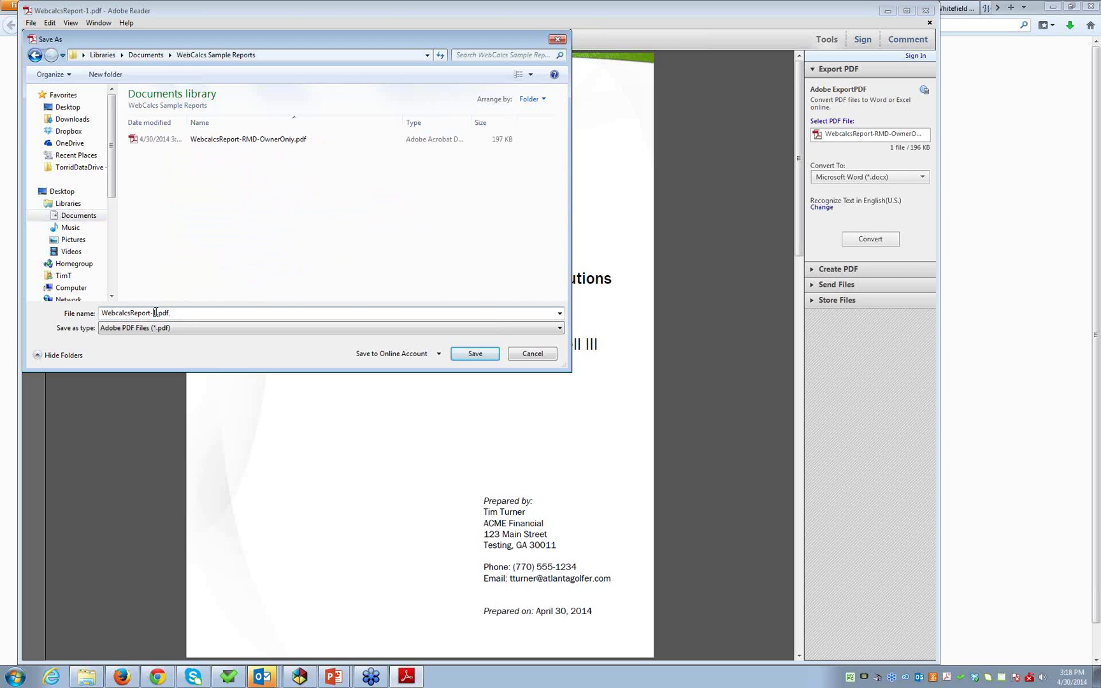
{"action": "key", "text": "BackSpace"}
{"action": "key", "text": "BackSpace"}
{"action": "type", "text": "-RMD-OwnerAndSpouse"}
{"action": "key", "text": "Return"}
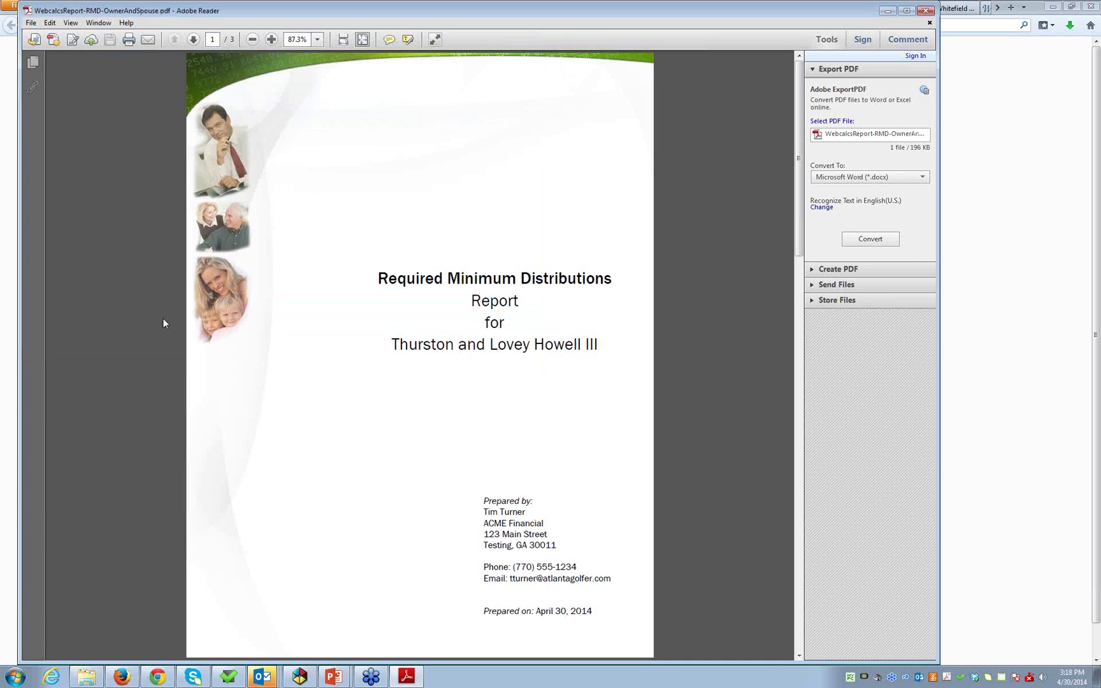
- Close the owner and spouse report, minimise Adobe Reader, and return to the WebCalcs Software calculator list in Firefox
{"action": "left_click", "coordinate": [930, 23]}
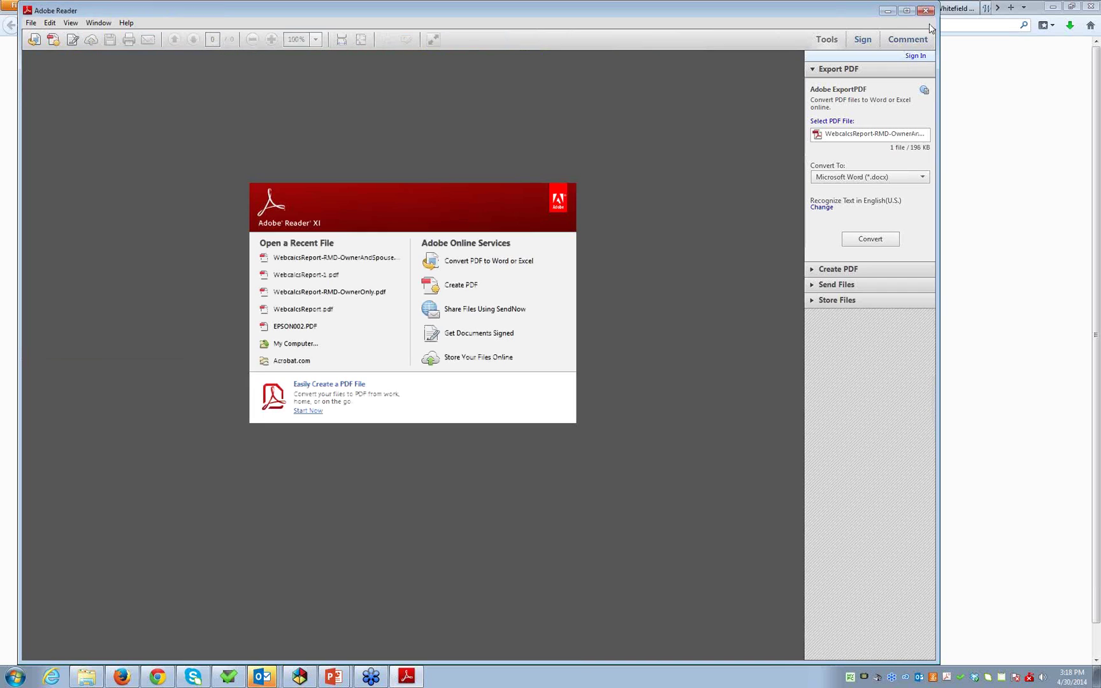
{"action": "left_click", "coordinate": [887, 11]}
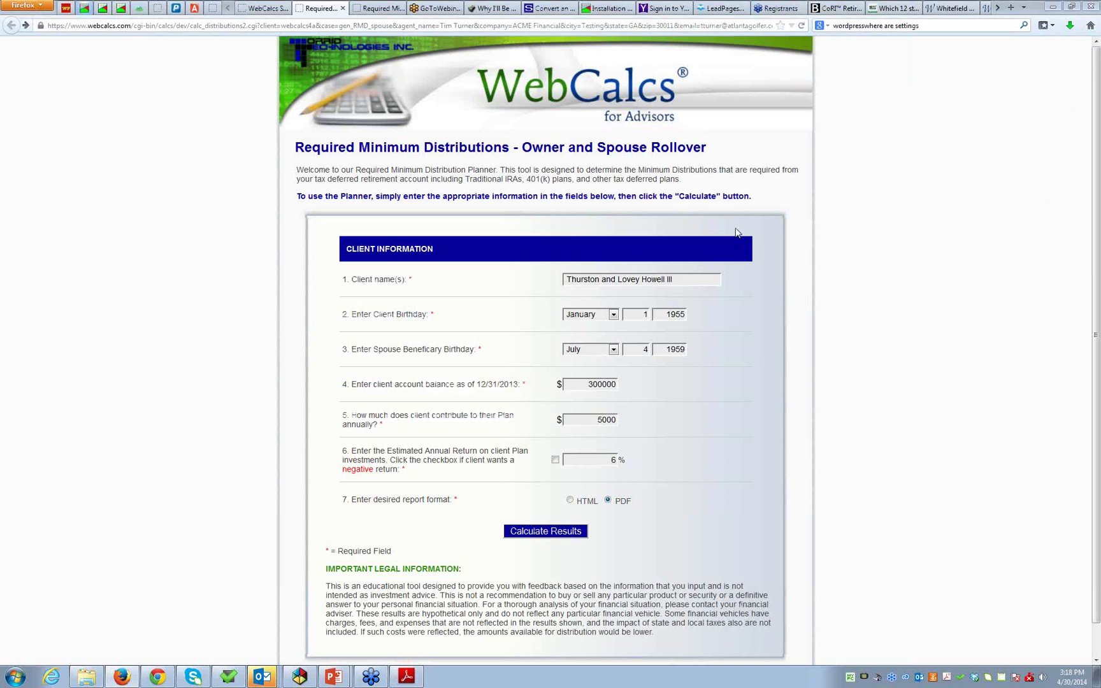
{"action": "left_click", "coordinate": [266, 9]}
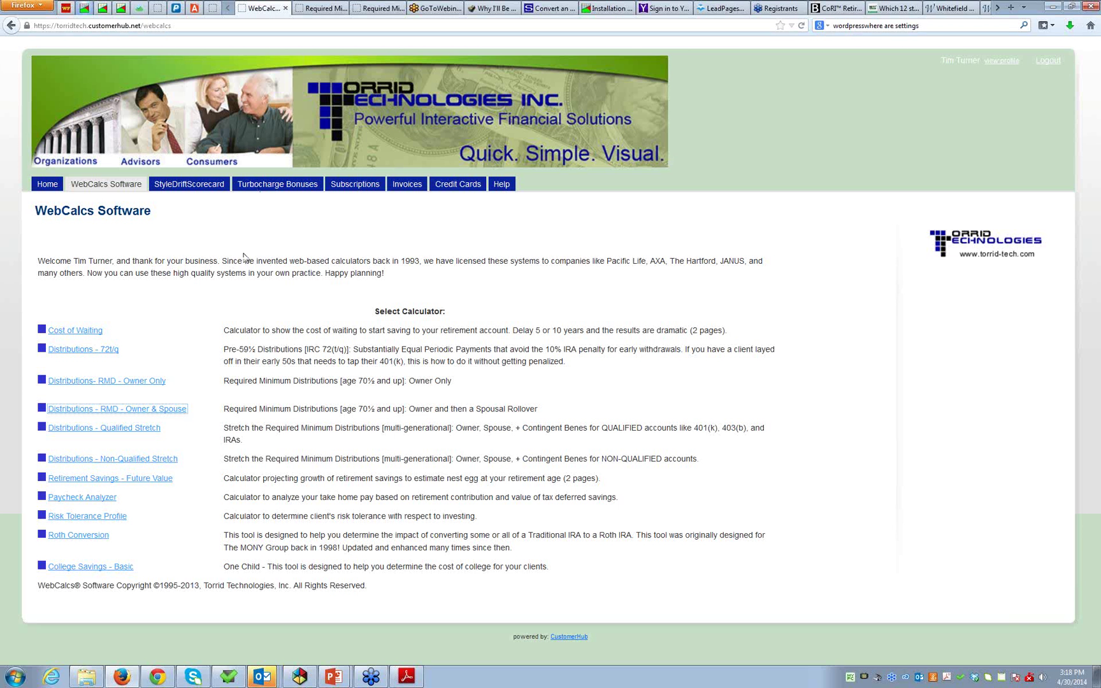
- Open the Distributions - Qualified Stretch calculator and fill in the client names
{"action": "left_click", "coordinate": [140, 429]}
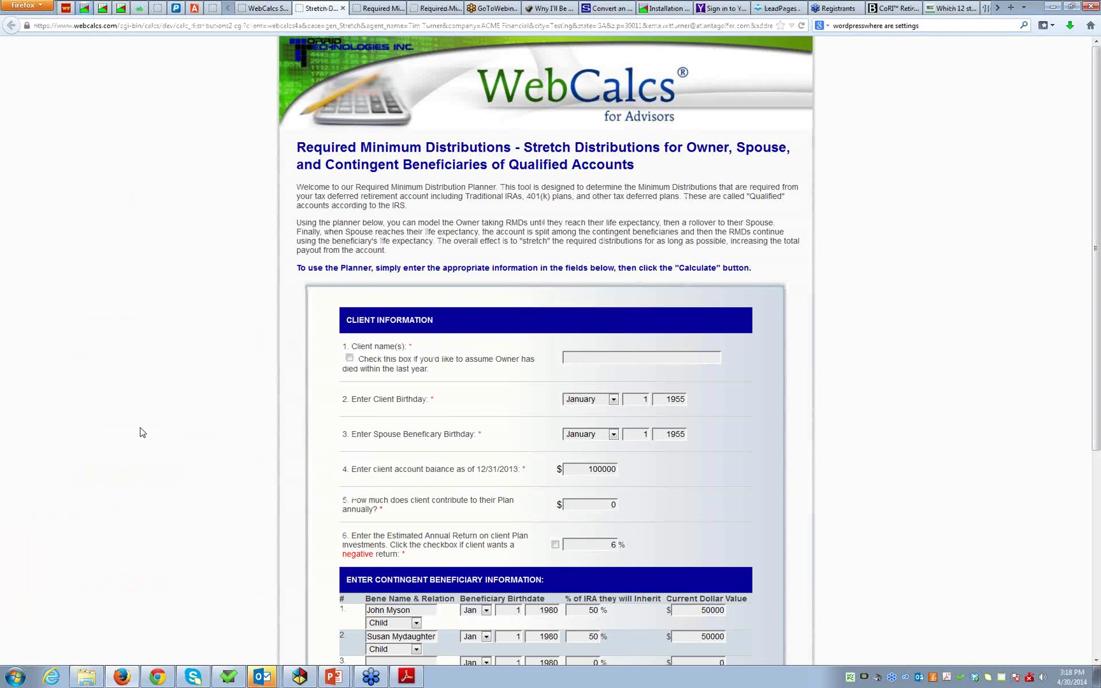
{"action": "key", "text": "ctrl+minus"}
{"action": "key", "text": "ctrl+minus"}
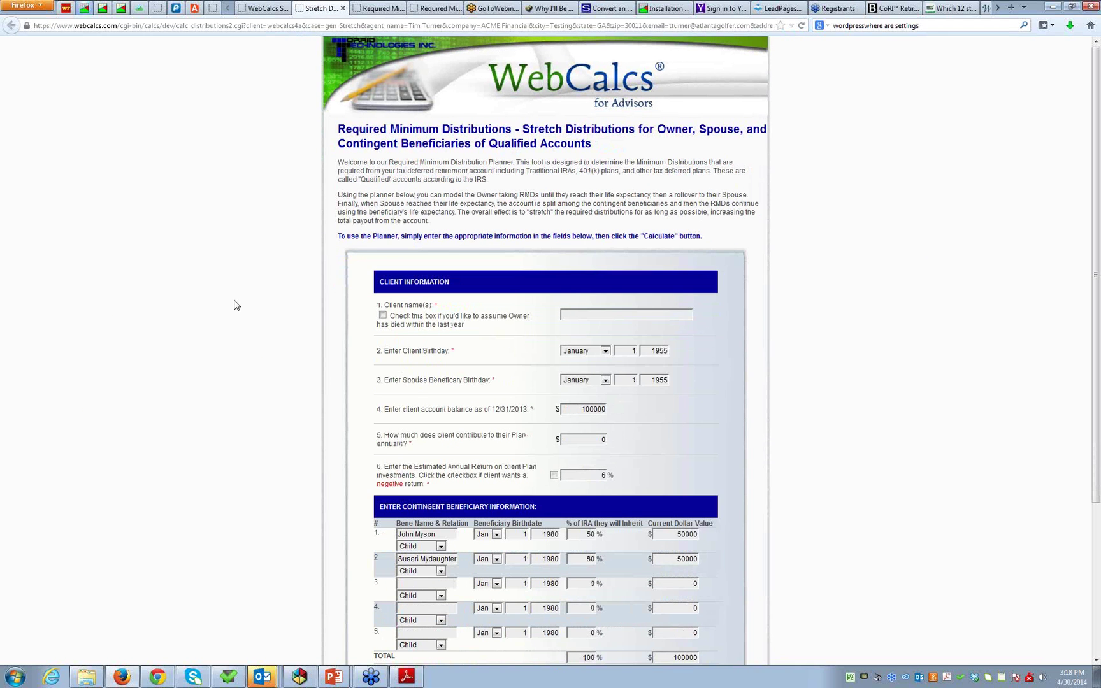
{"action": "left_click", "coordinate": [607, 317]}
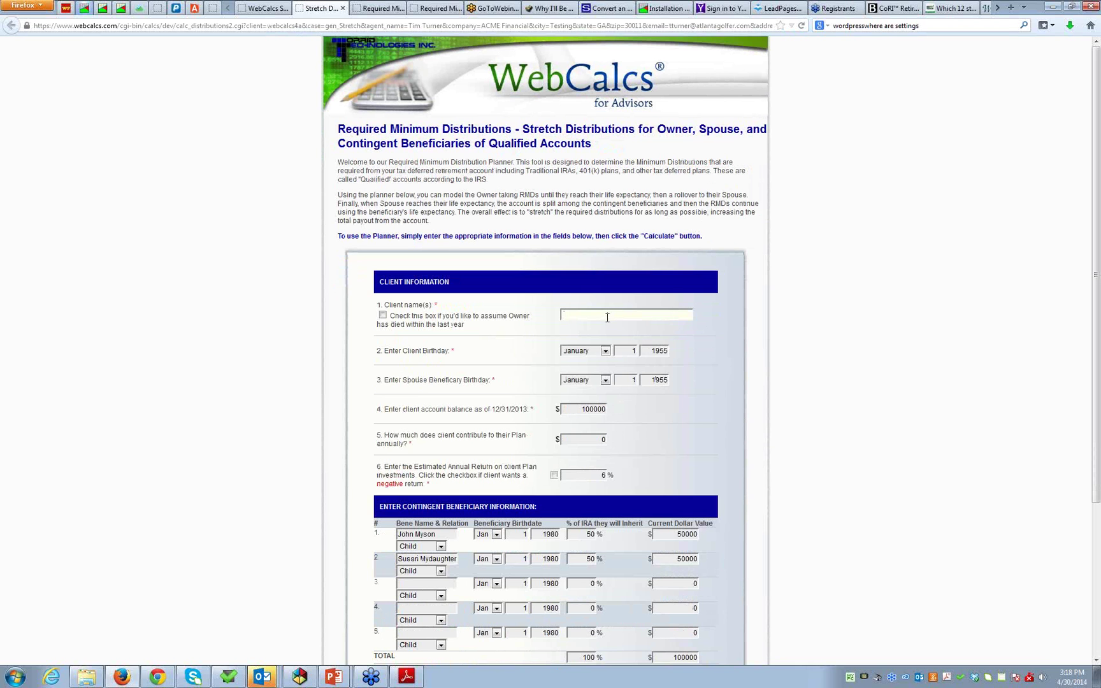
{"action": "type", "text": "Thu"}
{"action": "key", "text": "Down"}
{"action": "key", "text": "Return"}
- Enter the spouse beneficiary's date of birth, setting its month, day and year
{"action": "left_click", "coordinate": [606, 381]}
{"action": "left_click", "coordinate": [593, 445]}
{"action": "double_click", "coordinate": [639, 380]}
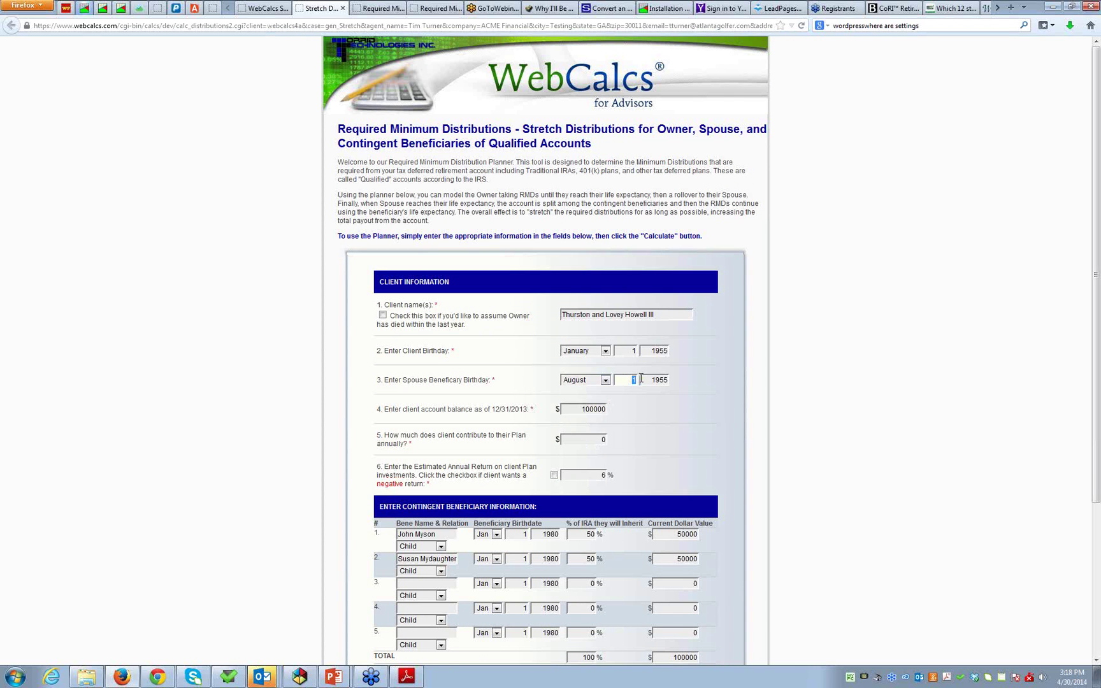
{"action": "type", "text": "12"}
{"action": "left_click_drag", "start_coordinate": [663, 380], "coordinate": [670, 380]}
{"action": "key", "text": "BackSpace"}
{"action": "key", "text": "BackSpace"}
{"action": "type", "text": "61"}
- Set the client account balance to 300000 and the annual plan contribution to 5000
{"action": "left_click_drag", "start_coordinate": [586, 409], "coordinate": [582, 408]}
{"action": "type", "text": "3"}
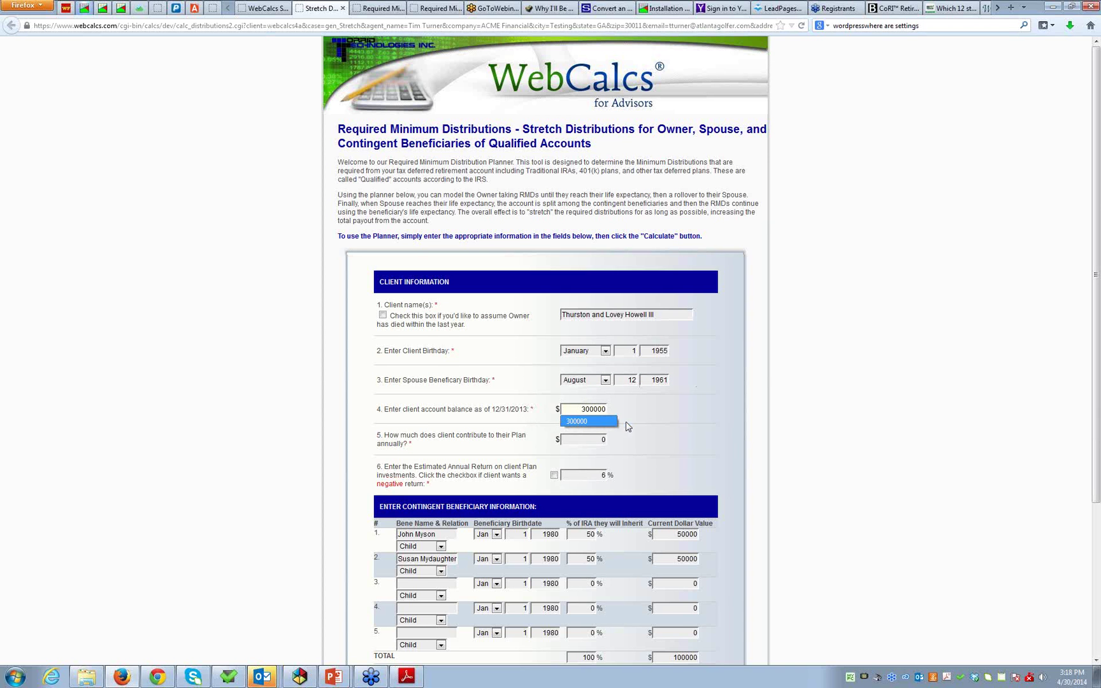
{"action": "left_click", "coordinate": [646, 414]}
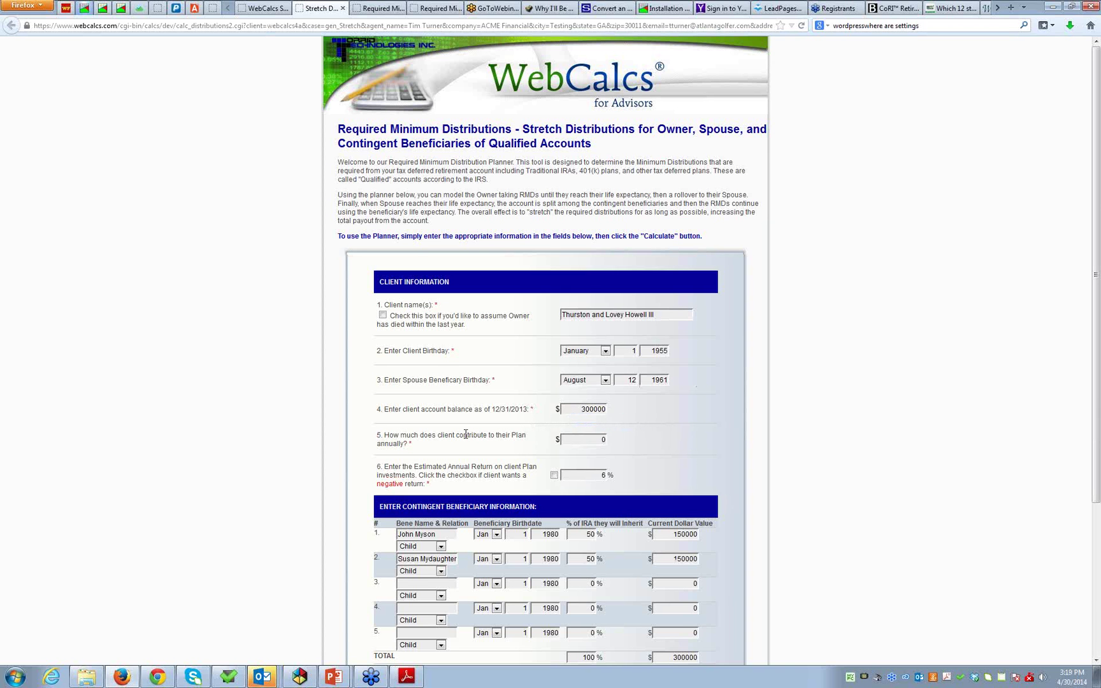
{"action": "left_click", "coordinate": [602, 439]}
{"action": "type", "text": "5000"}
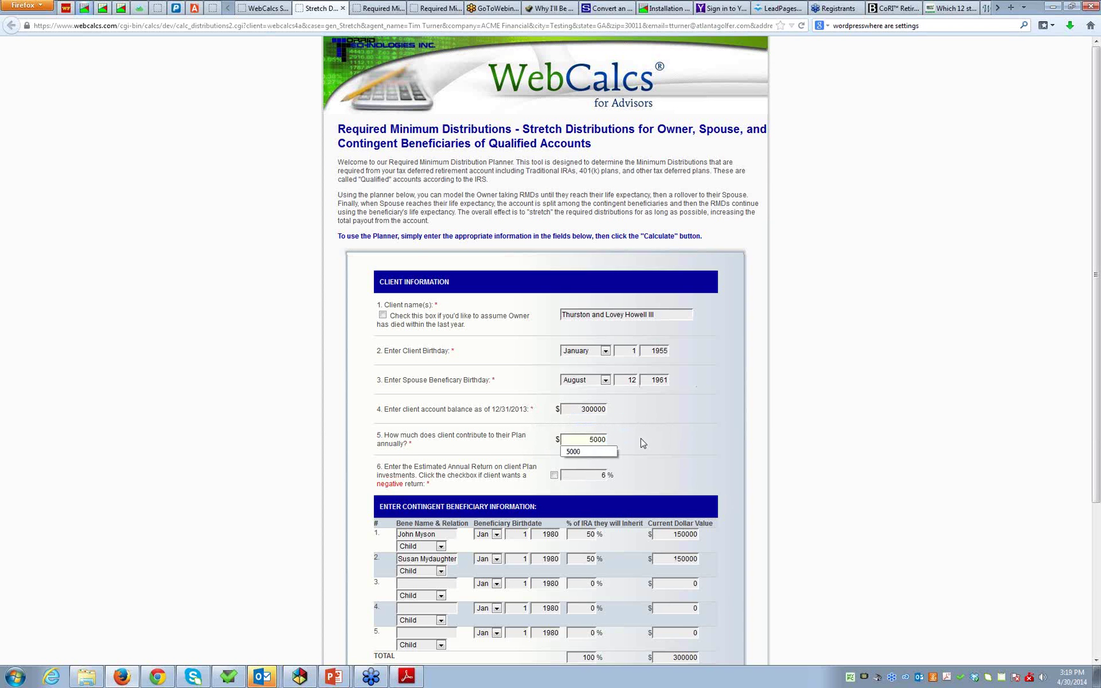
{"action": "left_click", "coordinate": [616, 496]}
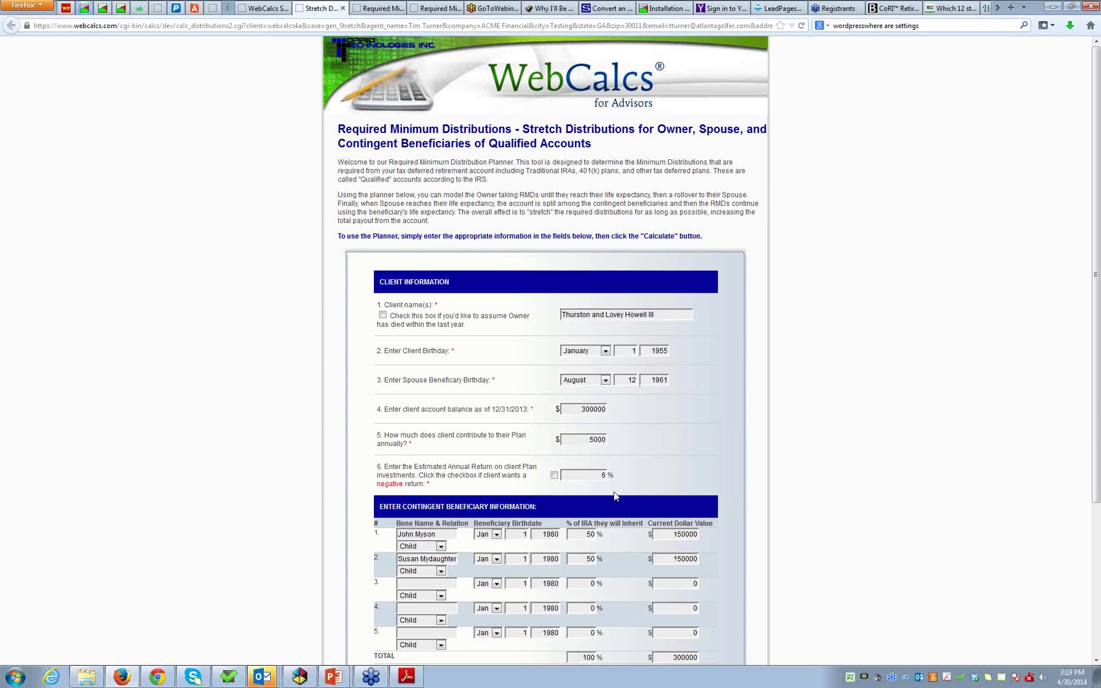
- Enter the birthdates of the first two contingent beneficiaries and calculate the results as an HTML report
{"action": "left_click", "coordinate": [1096, 660]}
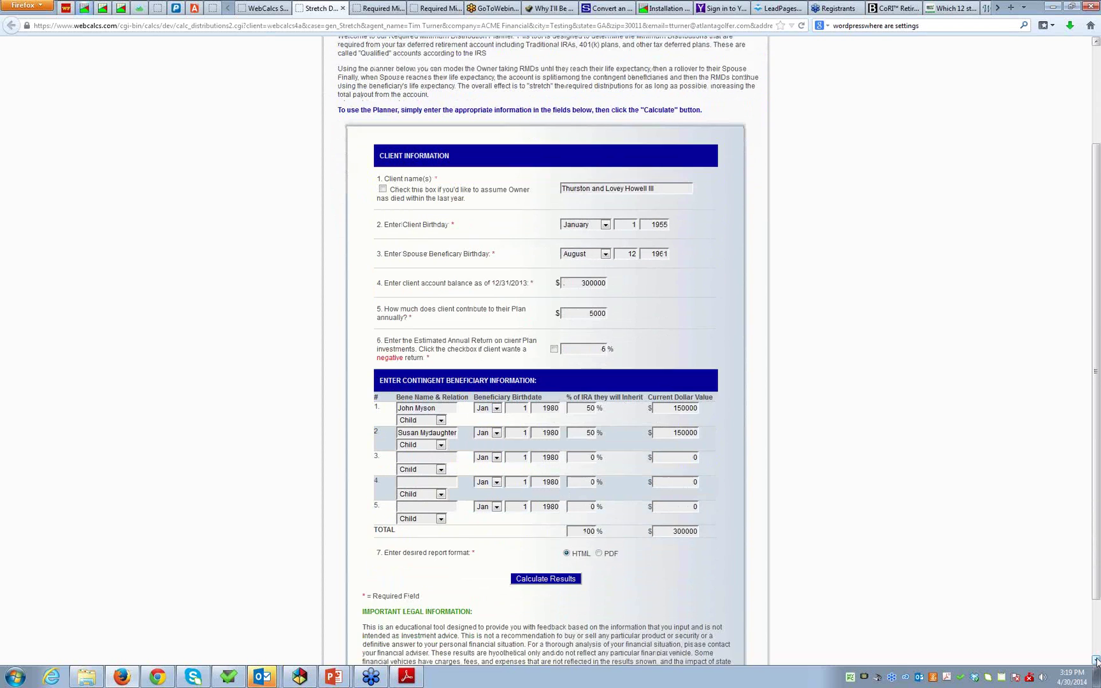
{"action": "left_click", "coordinate": [1096, 660]}
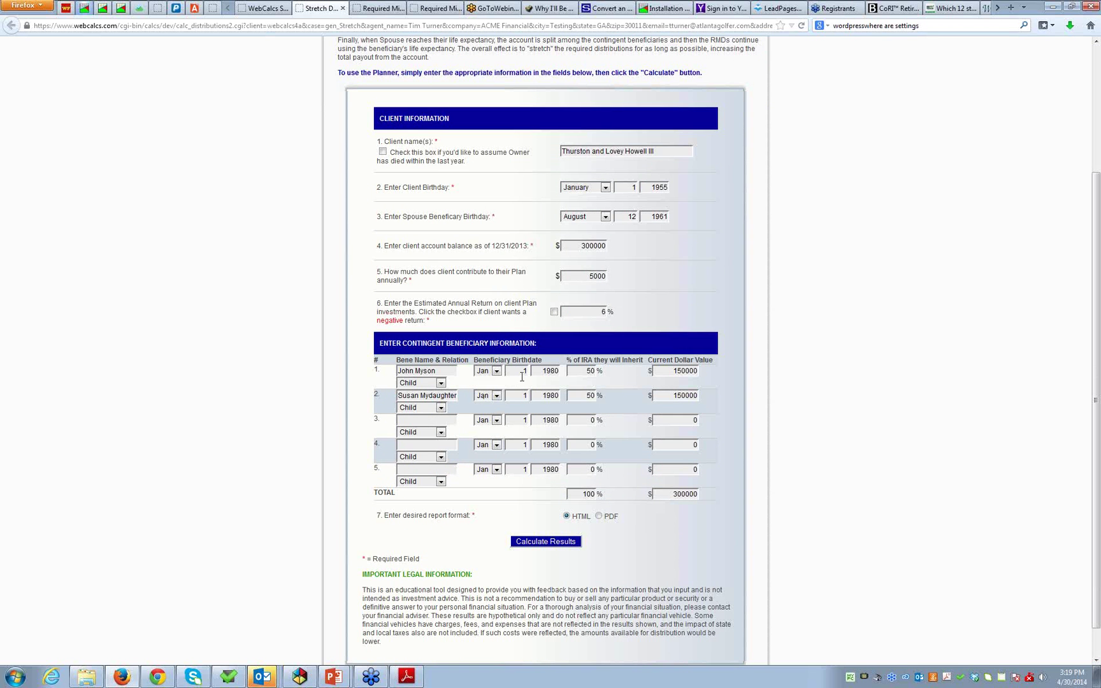
{"action": "left_click_drag", "start_coordinate": [552, 373], "coordinate": [560, 372]}
{"action": "left_click", "coordinate": [497, 371]}
{"action": "left_click", "coordinate": [496, 406]}
{"action": "left_click", "coordinate": [497, 397]}
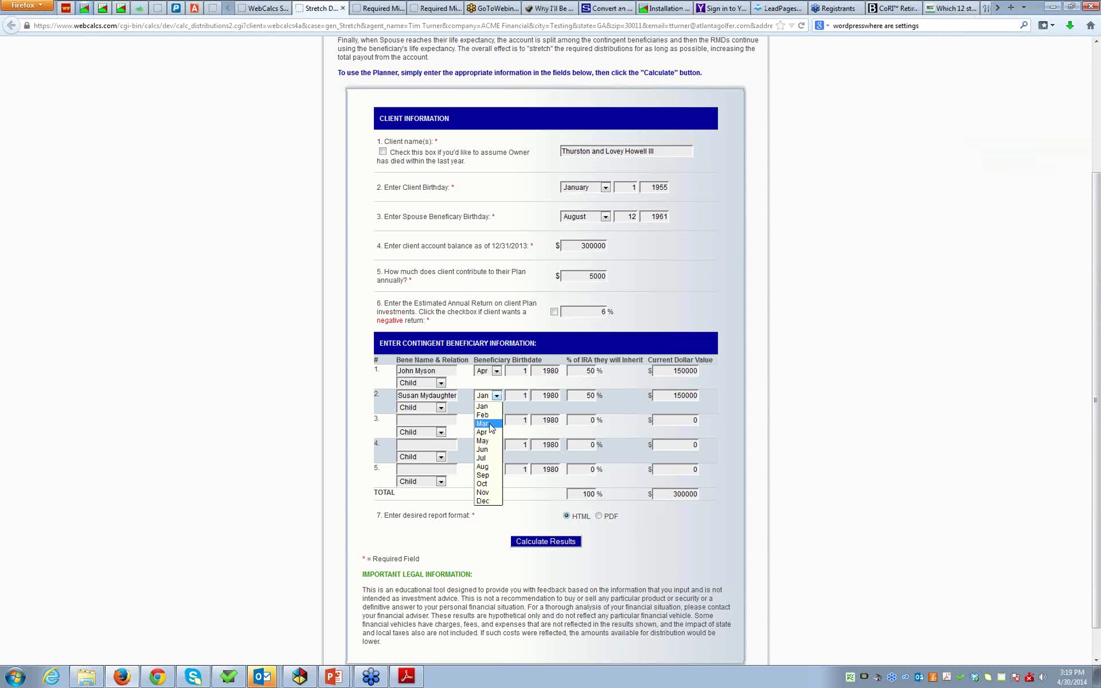
{"action": "left_click", "coordinate": [487, 477]}
{"action": "double_click", "coordinate": [523, 370]}
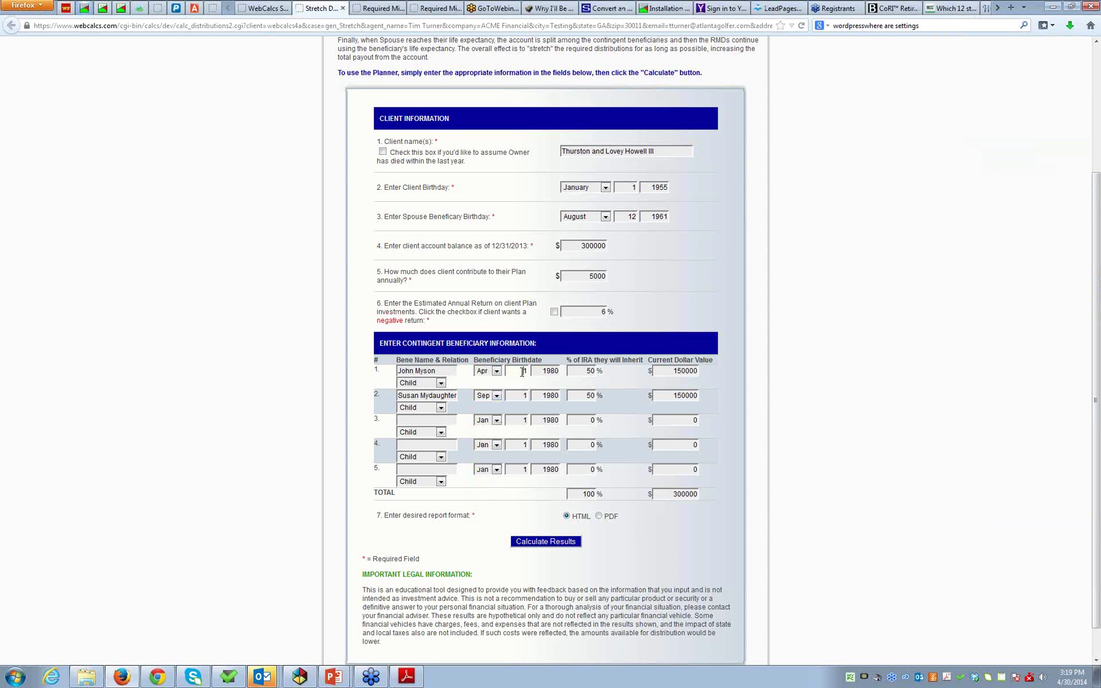
{"action": "type", "text": "6"}
{"action": "left_click", "coordinate": [521, 397]}
{"action": "type", "text": "21"}
{"action": "left_click", "coordinate": [556, 396]}
{"action": "left_click", "coordinate": [560, 542]}
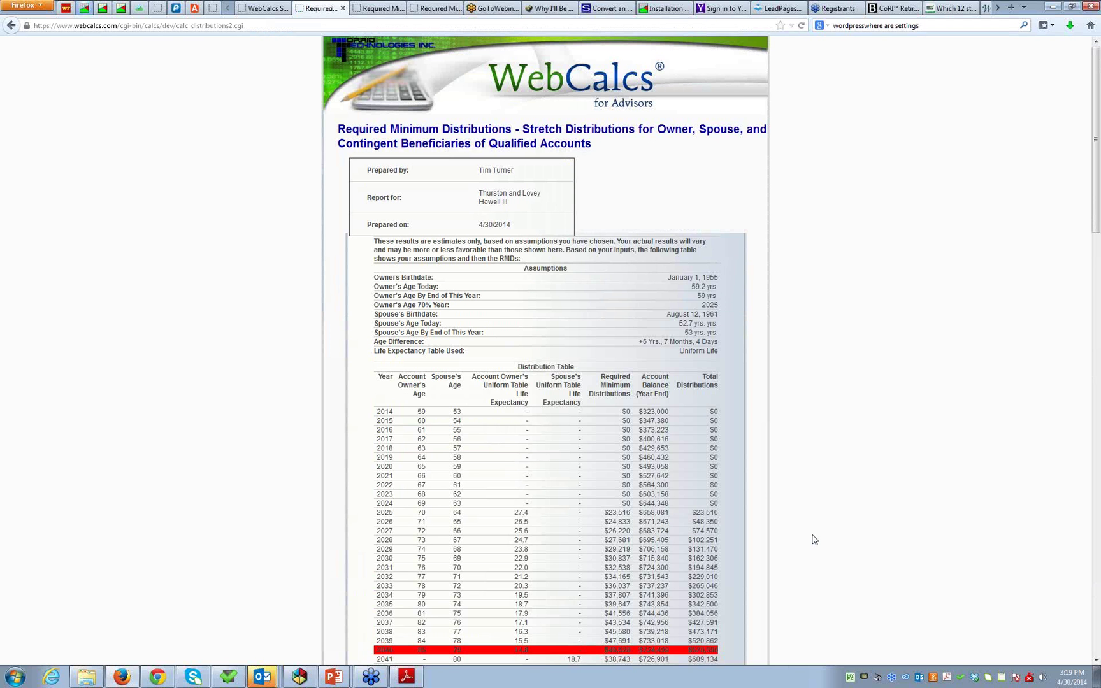
- Skim the whole stretch distribution report down to its legal information and return to its beginning
{"action": "left_click", "coordinate": [1095, 660]}
{"action": "left_click", "coordinate": [1095, 660]}
{"action": "left_click_drag", "start_coordinate": [1096, 661], "coordinate": [1097, 654]}
{"action": "left_click", "coordinate": [1097, 654]}
{"action": "left_click", "coordinate": [1097, 654]}
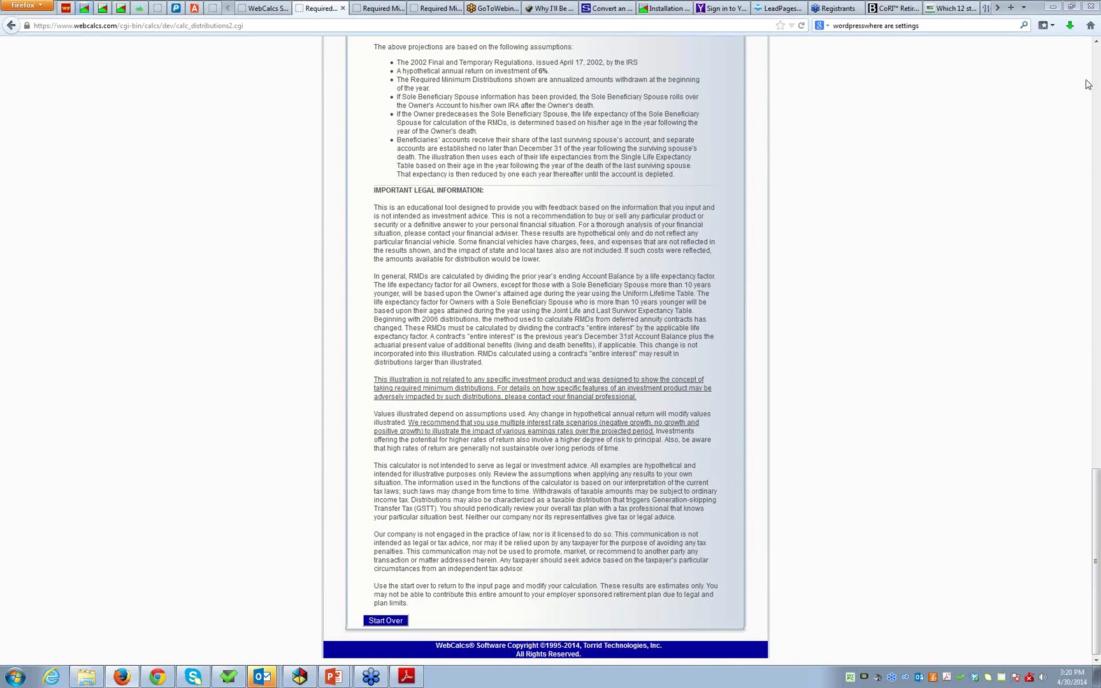
{"action": "left_click", "coordinate": [1098, 244]}
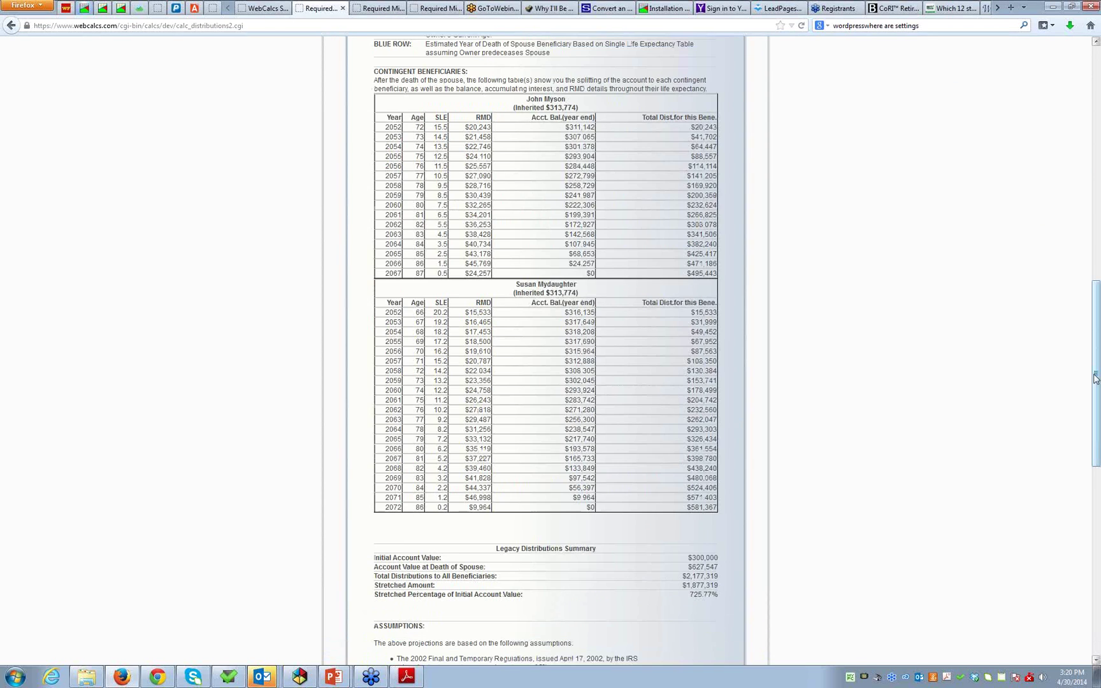
{"action": "left_click_drag", "start_coordinate": [1096, 386], "coordinate": [1097, 153]}
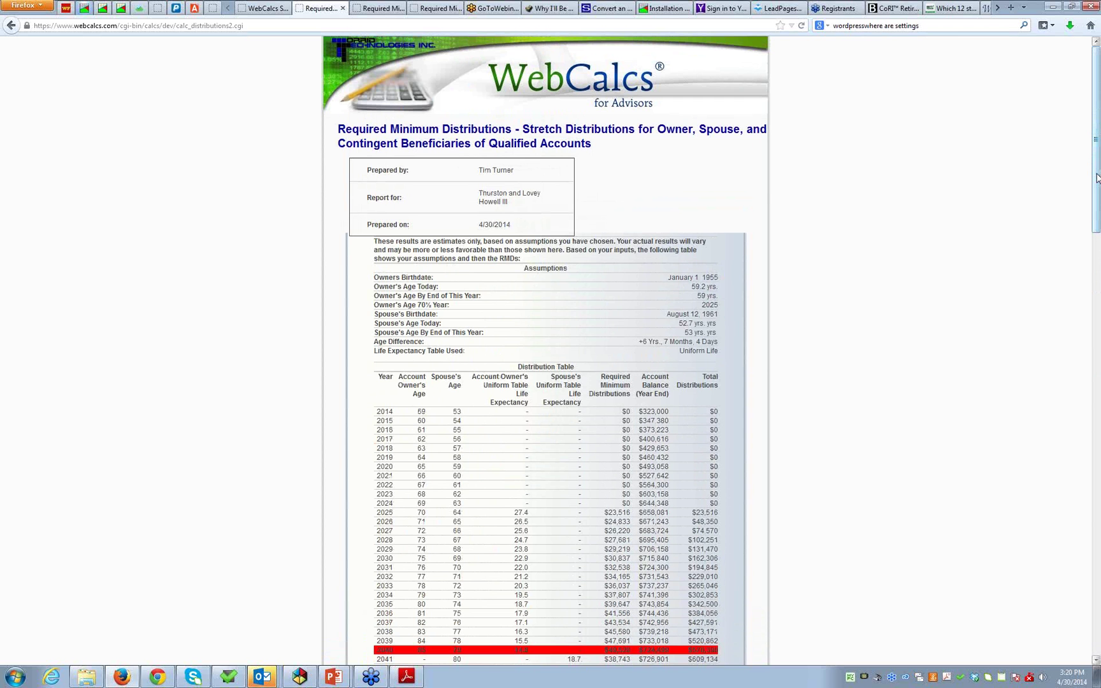
- Examine the owner and spouse distribution table, both contingent beneficiary tables and the Legacy Distributions Summary
{"action": "left_click_drag", "start_coordinate": [1098, 178], "coordinate": [1098, 263]}
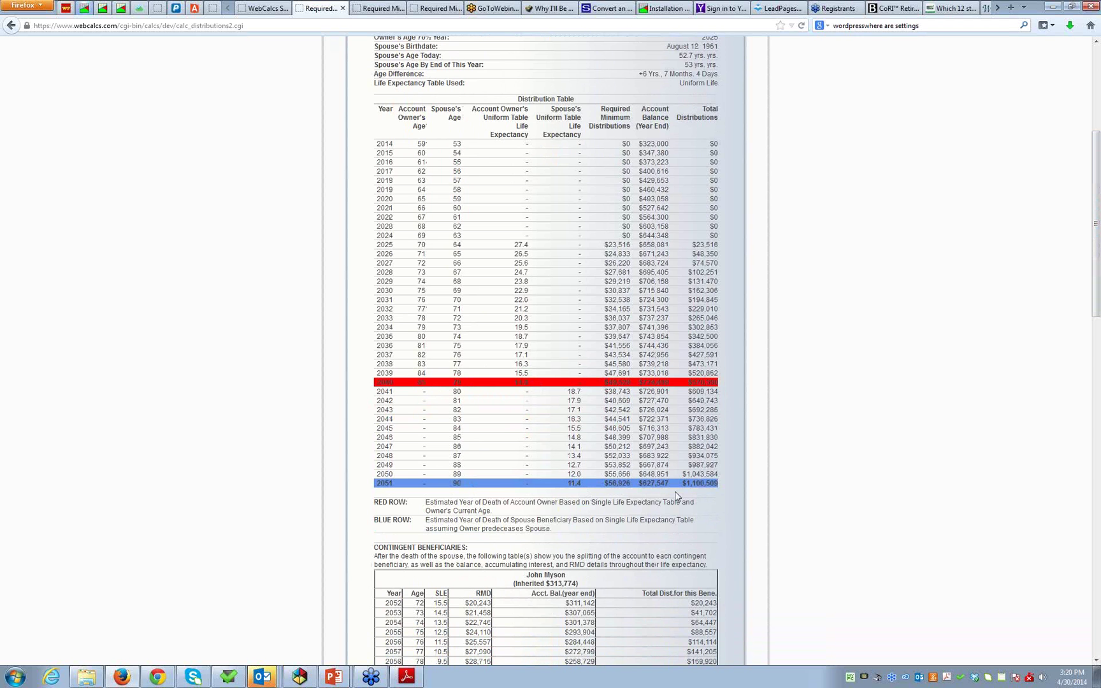
{"action": "scroll", "coordinate": [917, 348], "scroll_direction": "down", "scroll_amount": 5}
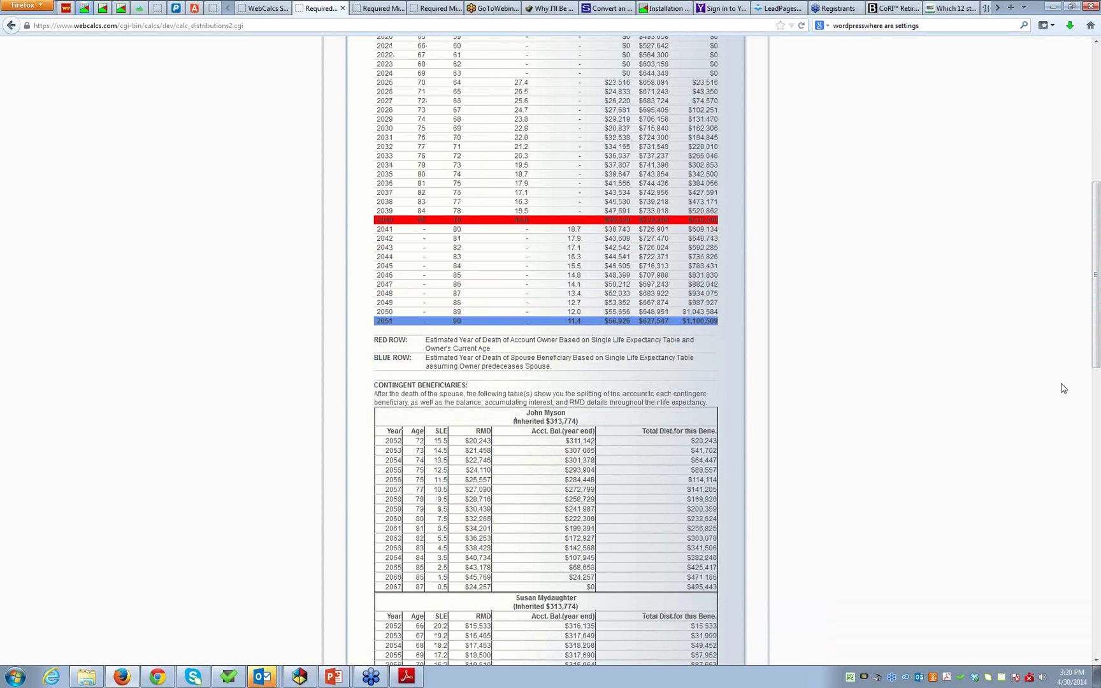
{"action": "left_click_drag", "start_coordinate": [1096, 363], "coordinate": [1097, 437]}
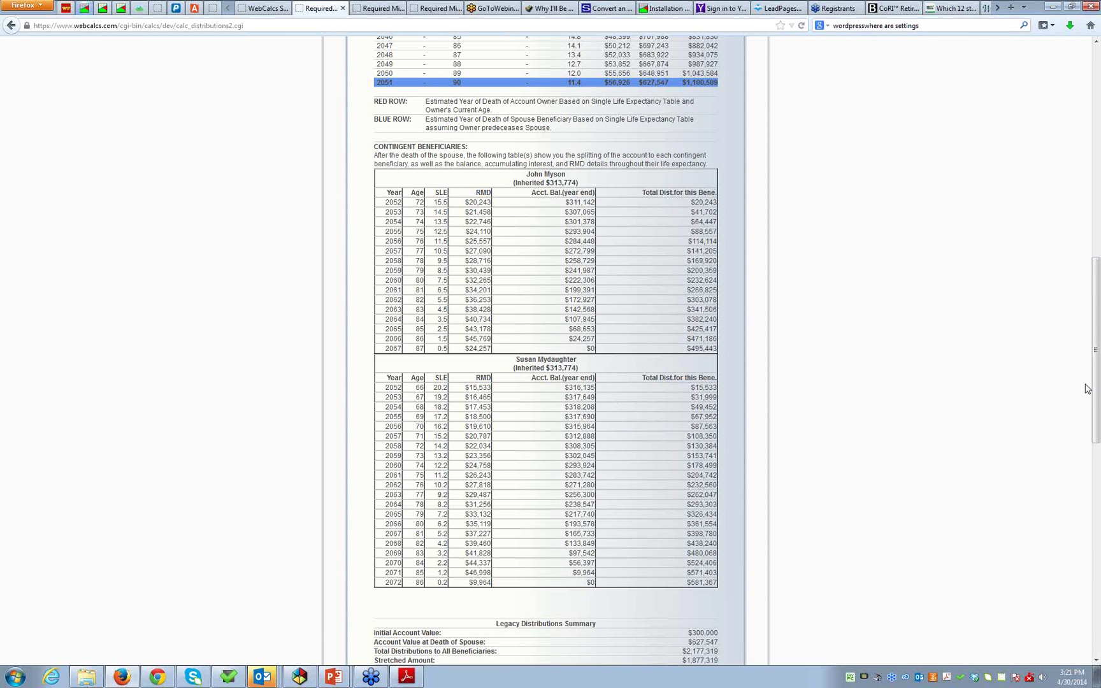
{"action": "left_click_drag", "start_coordinate": [1096, 352], "coordinate": [1097, 440]}
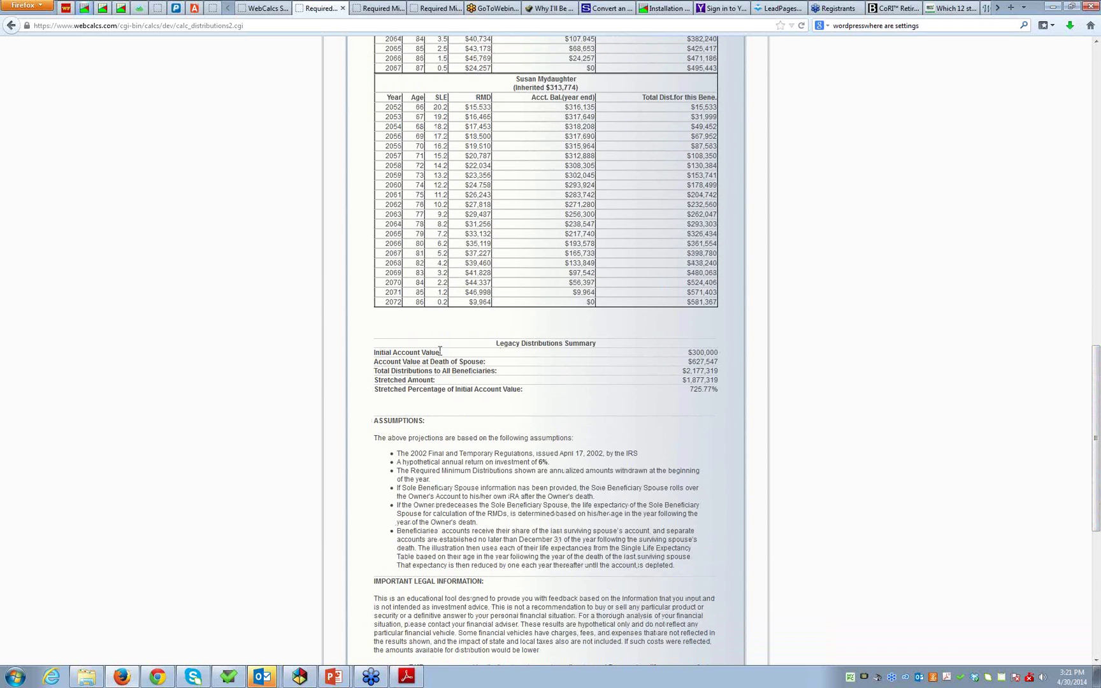
{"action": "left_click_drag", "start_coordinate": [708, 353], "coordinate": [720, 353]}
{"action": "left_click", "coordinate": [501, 363]}
{"action": "left_click_drag", "start_coordinate": [377, 370], "coordinate": [721, 379]}
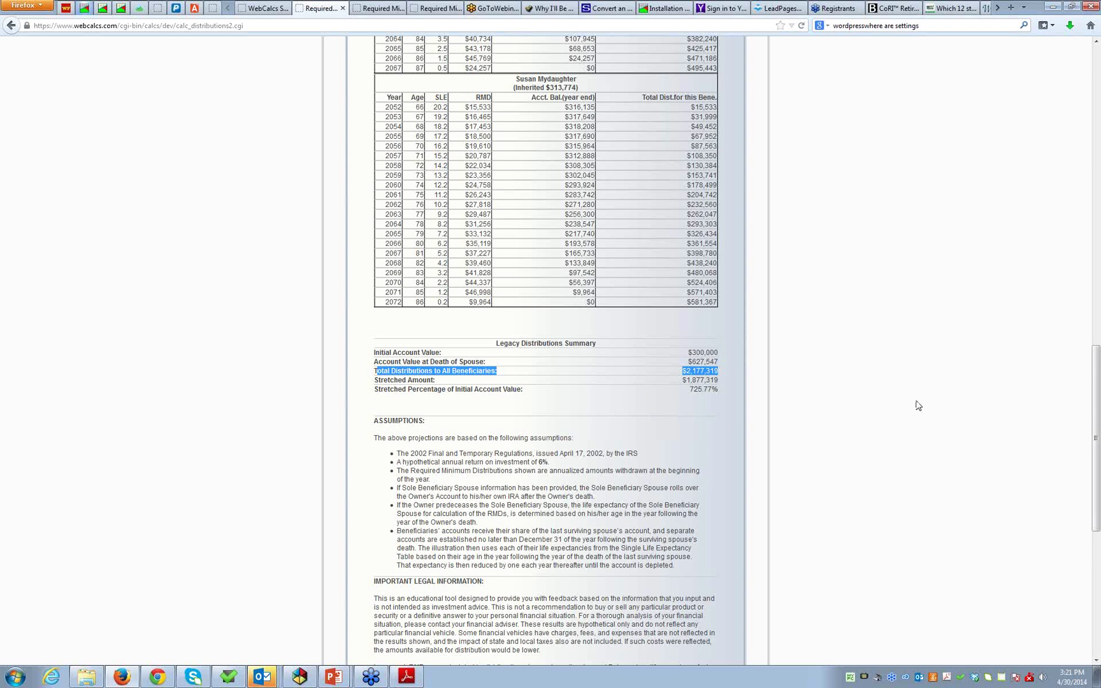
{"action": "left_click_drag", "start_coordinate": [1096, 373], "coordinate": [1099, 80]}
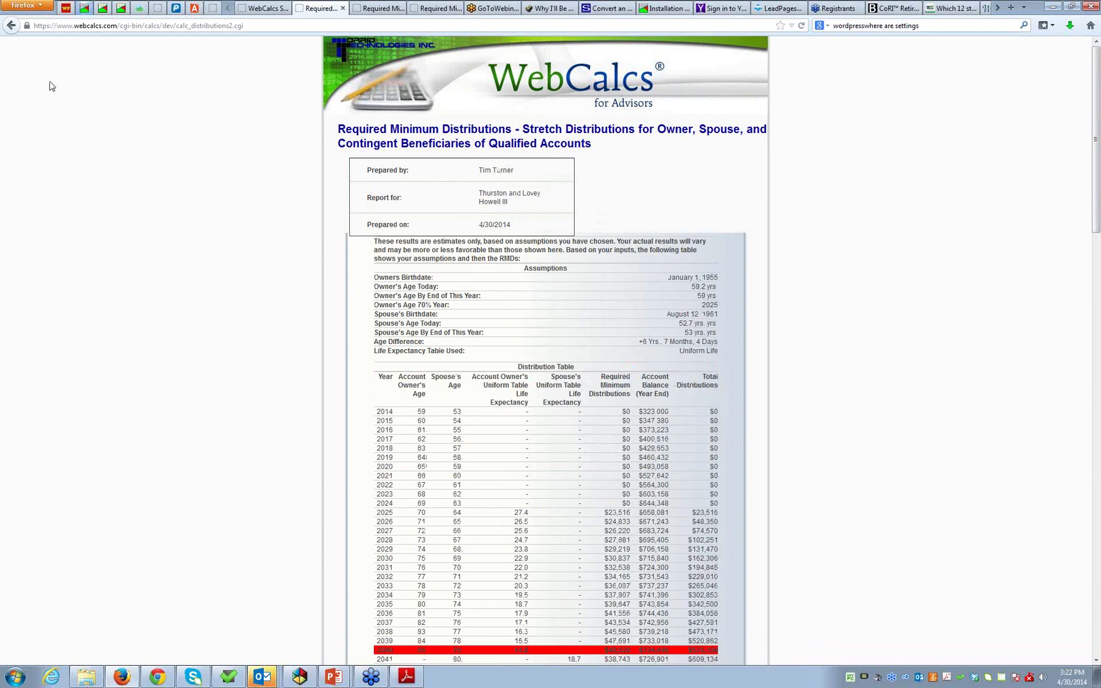
- Return to the qualified stretch input form, recalculate with PDF as the report format, and open the report in Adobe Reader
{"action": "left_click", "coordinate": [10, 25]}
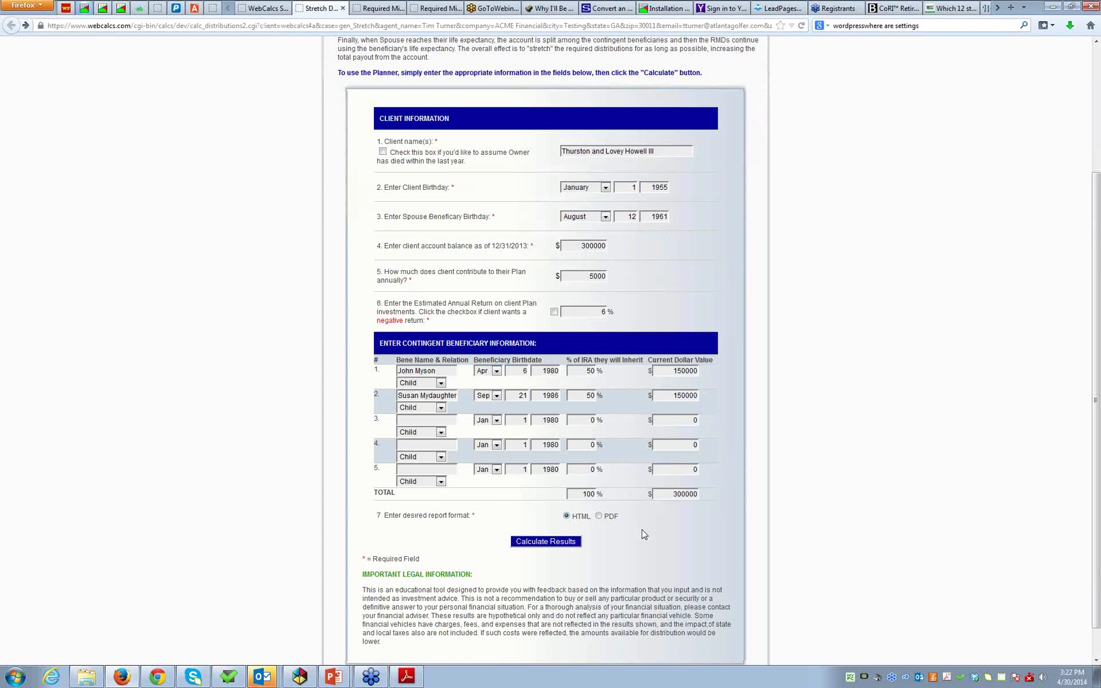
{"action": "left_click", "coordinate": [600, 516]}
{"action": "left_click", "coordinate": [563, 545]}
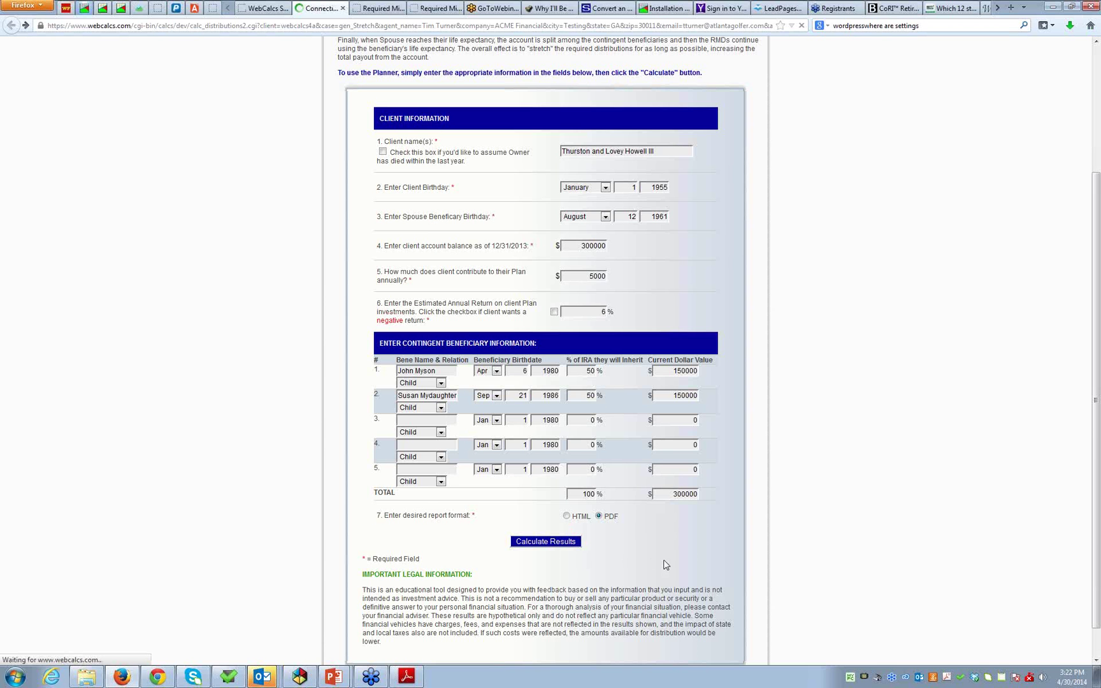
{"action": "left_click", "coordinate": [241, 339]}
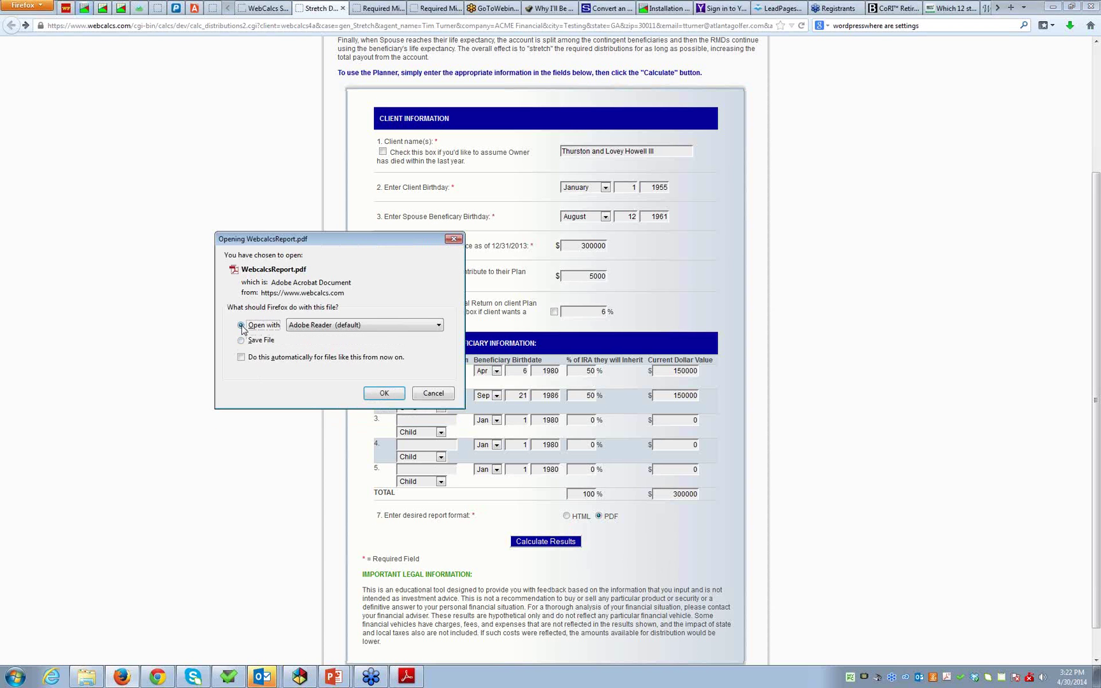
{"action": "left_click", "coordinate": [384, 394]}
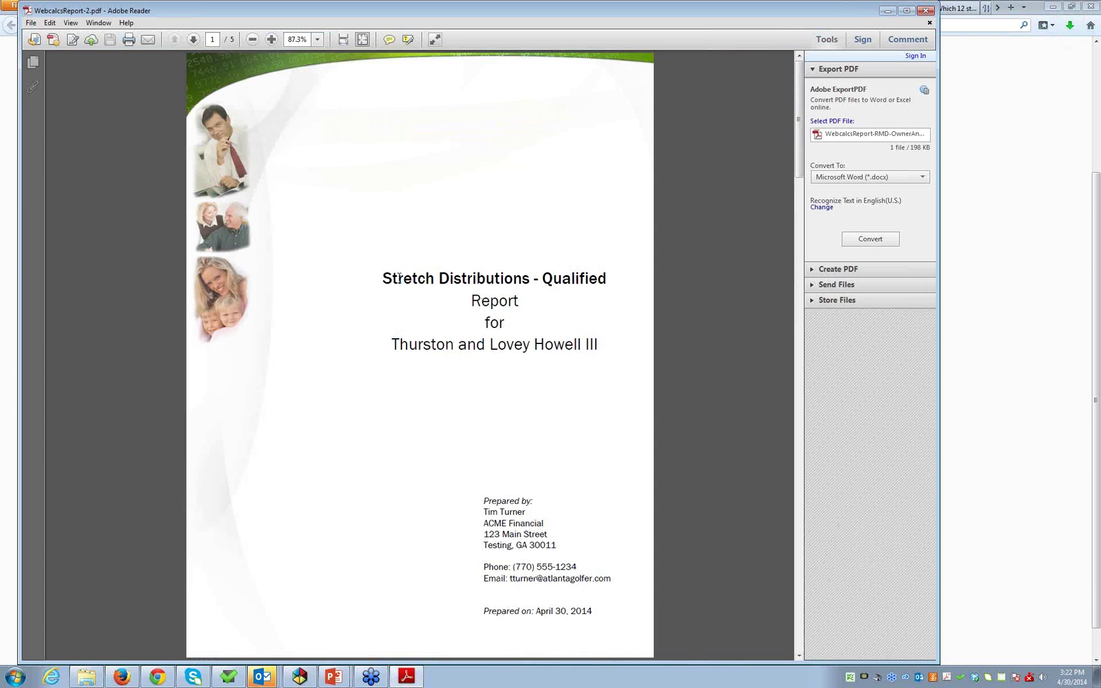
- Look through pages 2 to 5 of the qualified stretch report and examine the Legacy Distributions Summary on page 4
{"action": "left_click", "coordinate": [799, 599]}
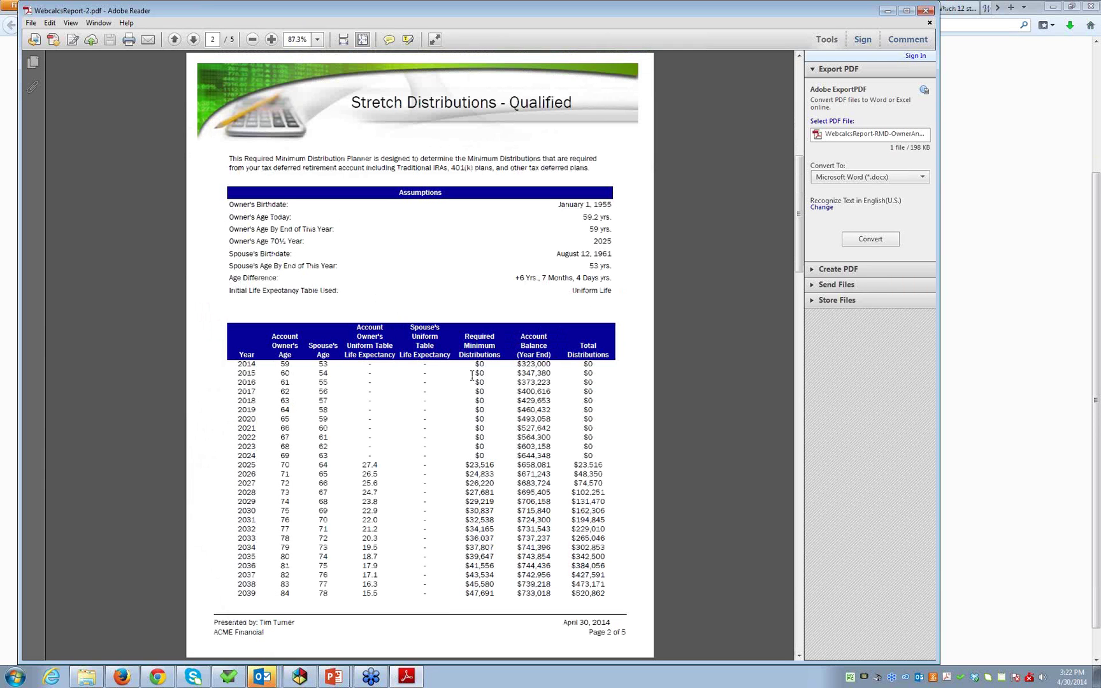
{"action": "left_click_drag", "start_coordinate": [799, 270], "coordinate": [802, 309]}
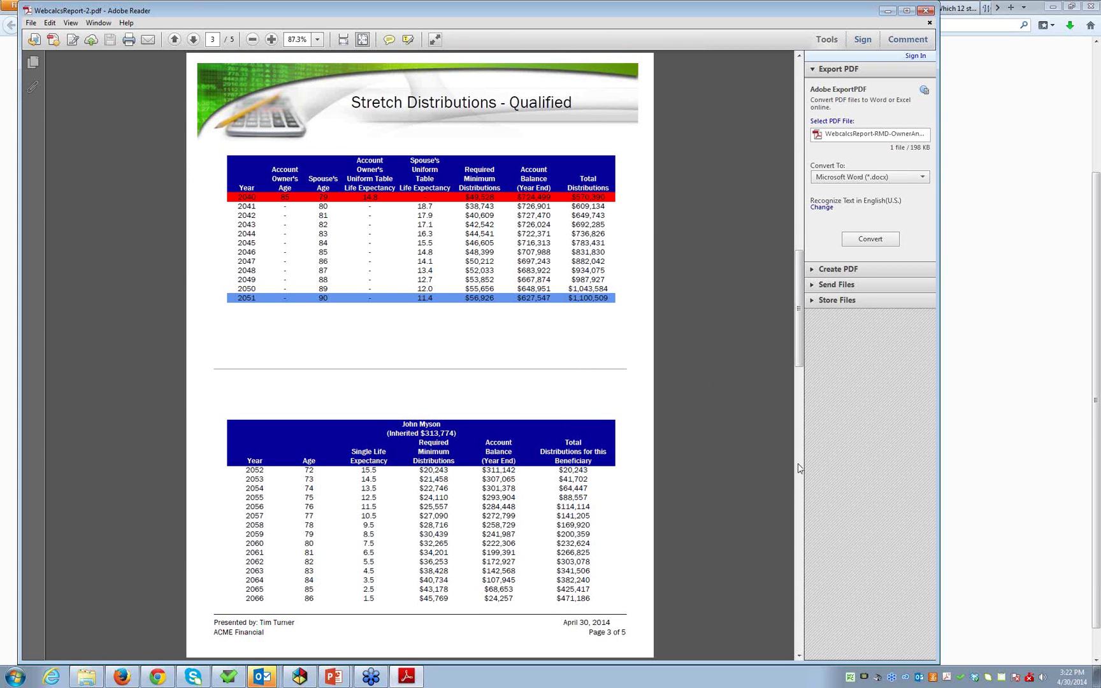
{"action": "left_click", "coordinate": [799, 511]}
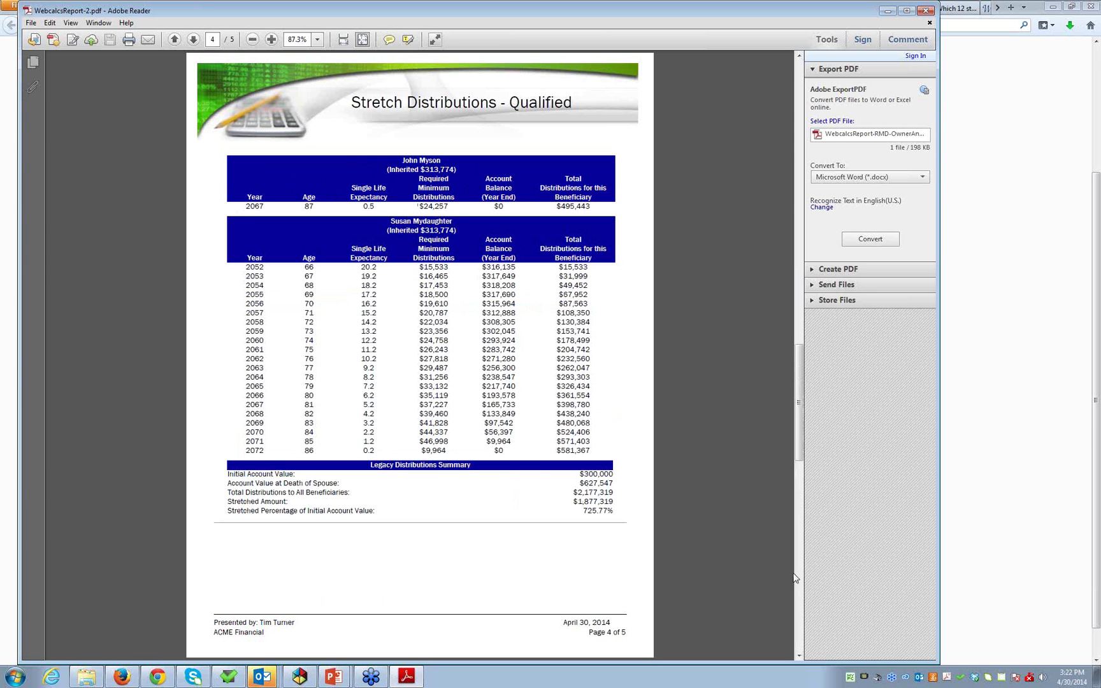
{"action": "left_click", "coordinate": [800, 596]}
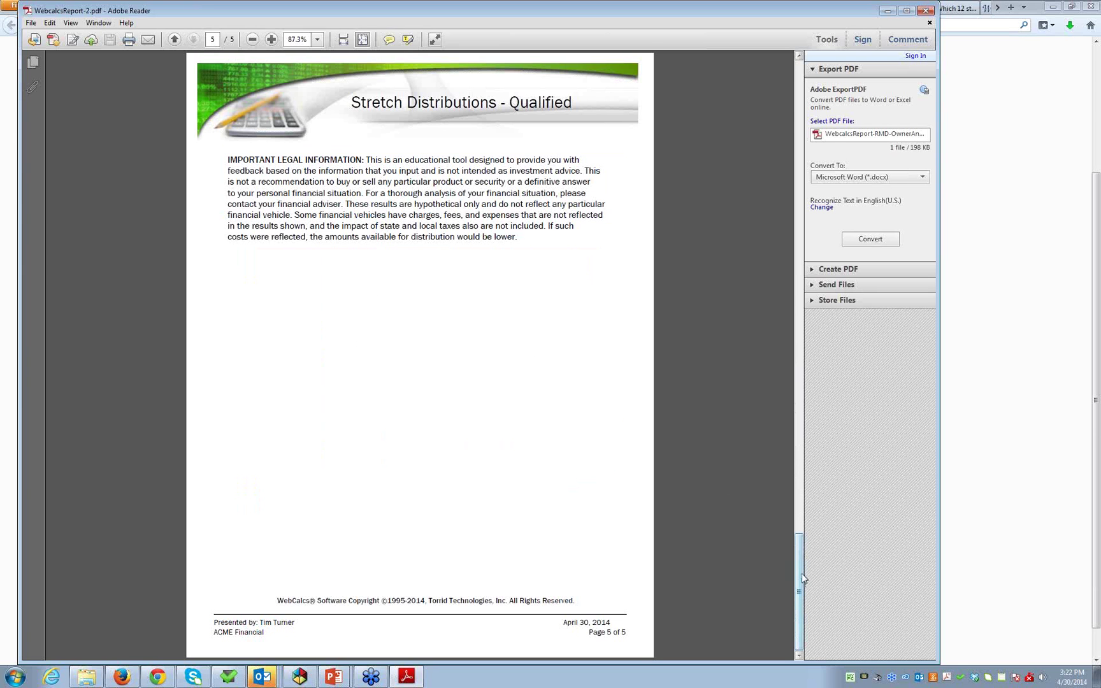
{"action": "left_click", "coordinate": [801, 457]}
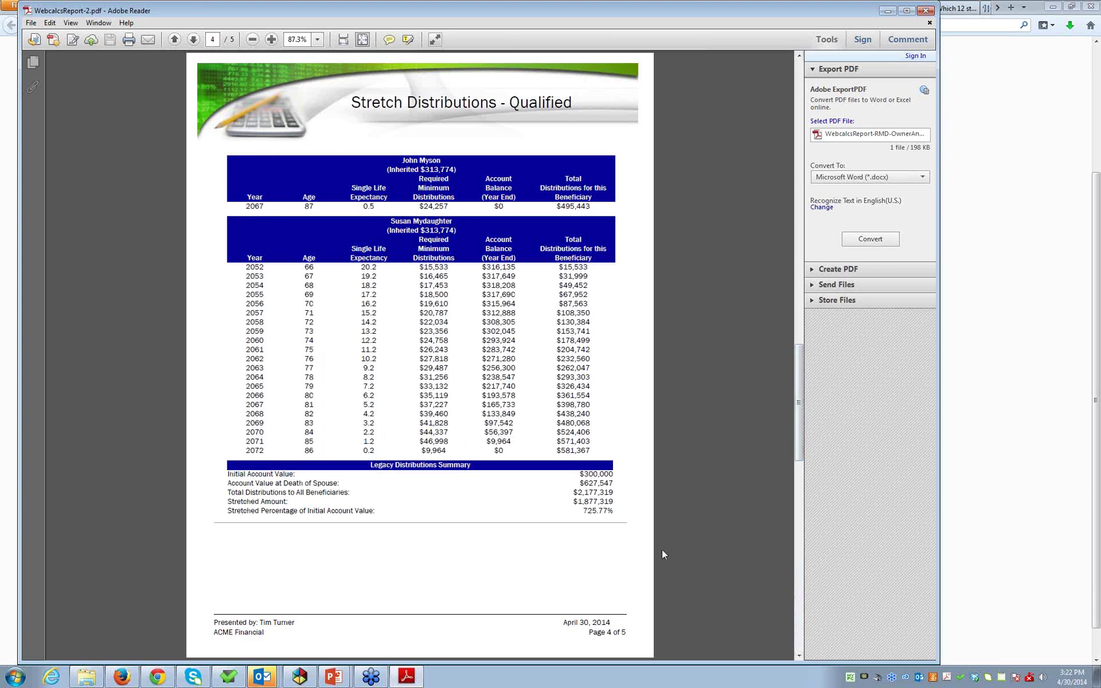
{"action": "left_click", "coordinate": [798, 585]}
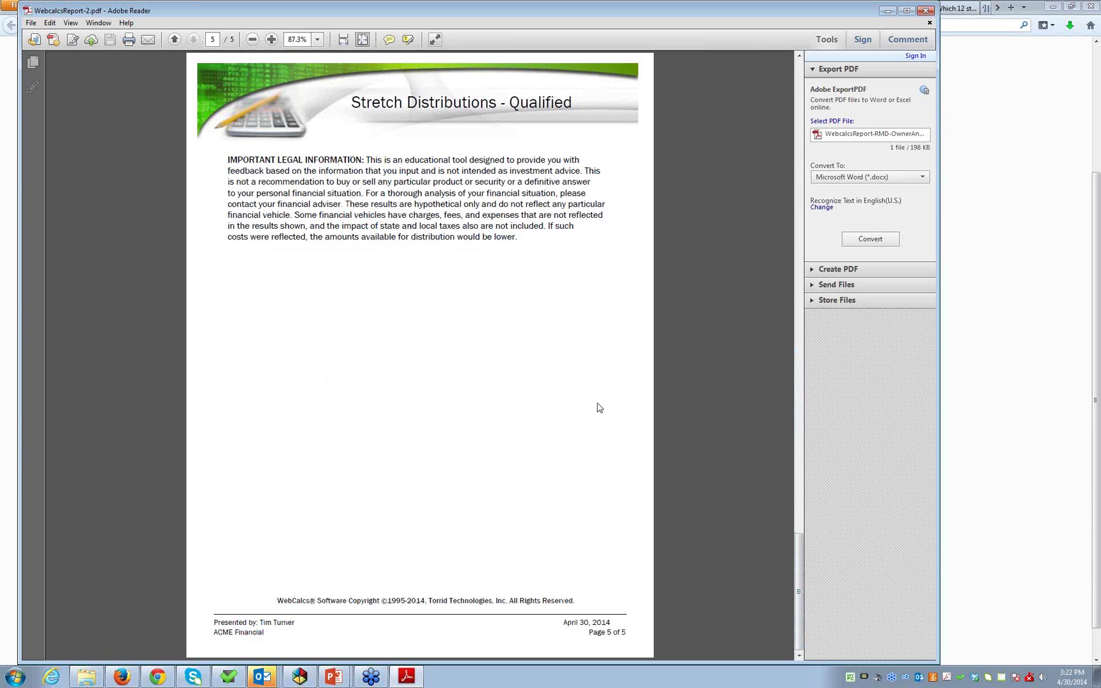
{"action": "left_click", "coordinate": [799, 522]}
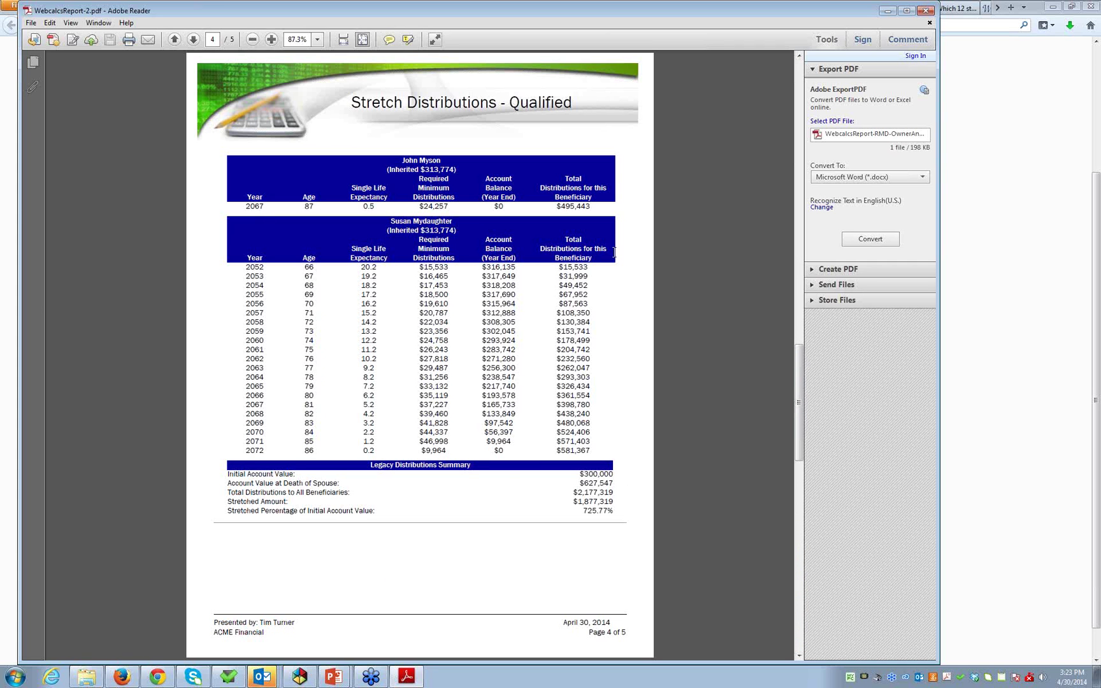
{"action": "left_click_drag", "start_coordinate": [605, 478], "coordinate": [617, 516]}
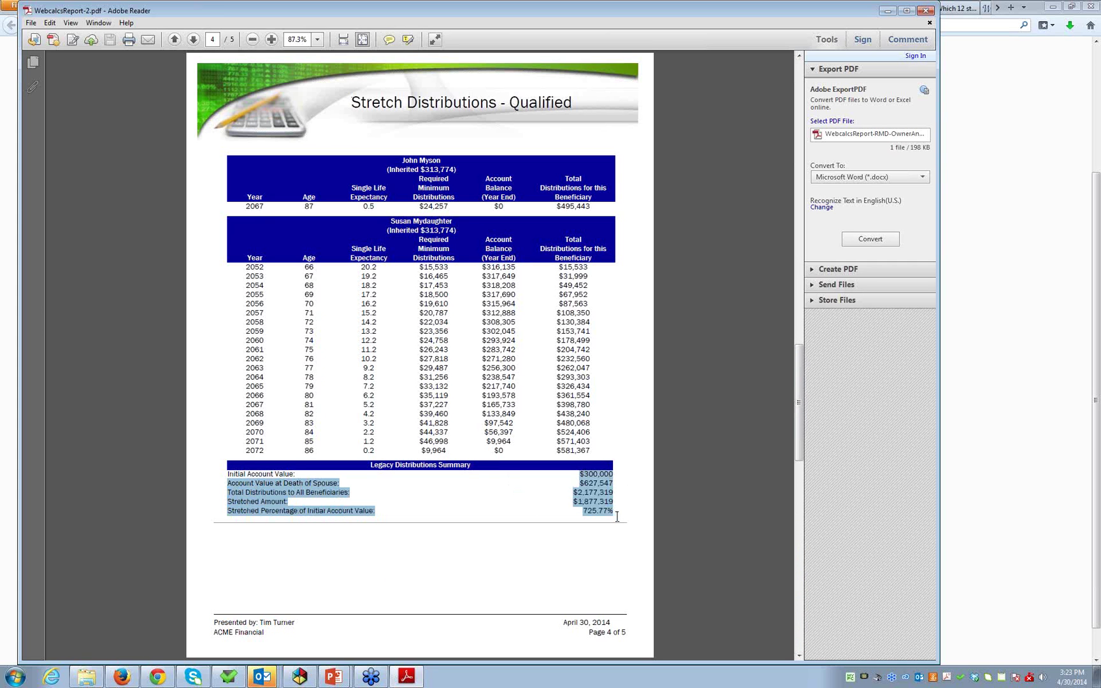
{"action": "left_click", "coordinate": [541, 513]}
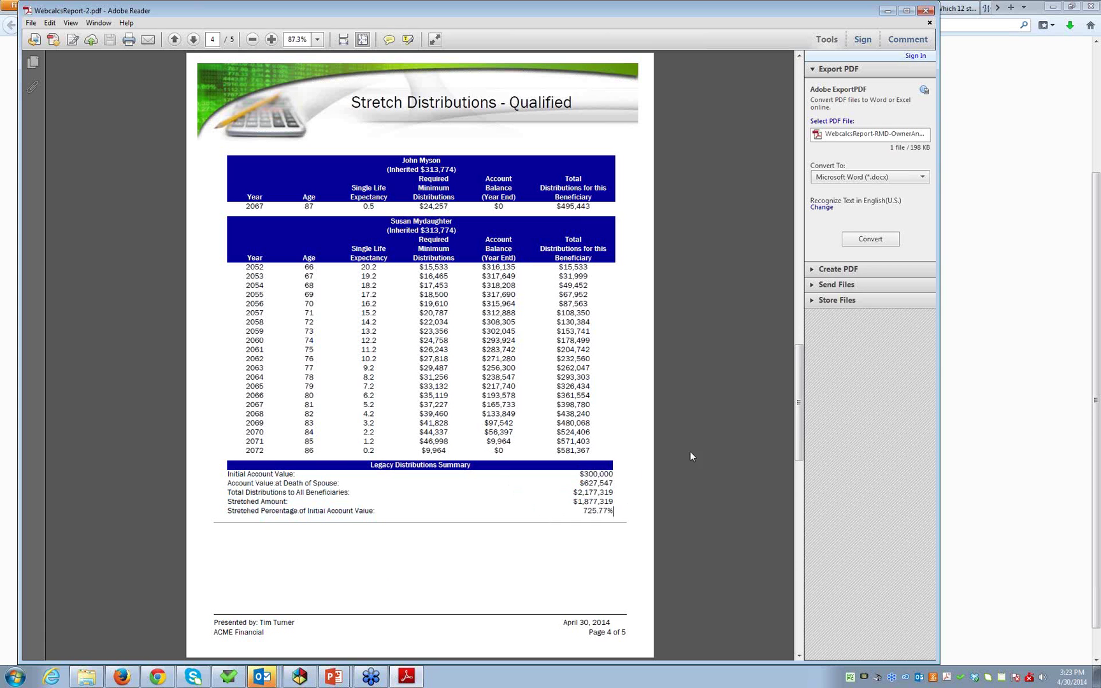
- Start saving a copy of the qualified stretch report in the WebCalcs Sample Reports folder of the Documents library
{"action": "left_click_drag", "start_coordinate": [798, 424], "coordinate": [782, 141]}
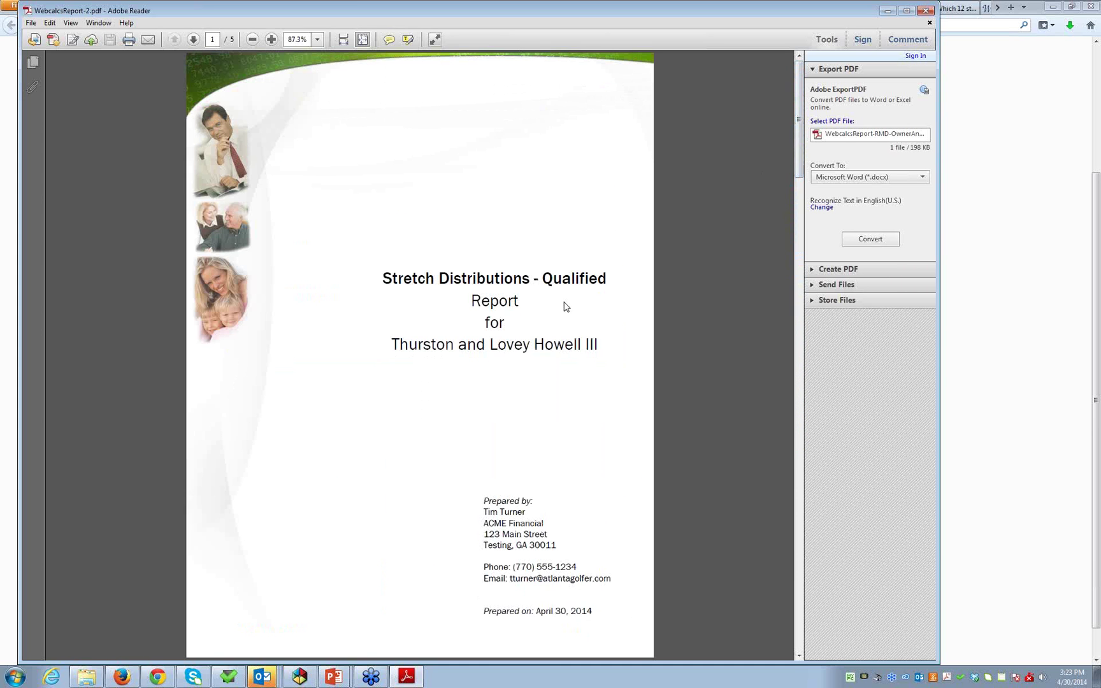
{"action": "left_click", "coordinate": [30, 22]}
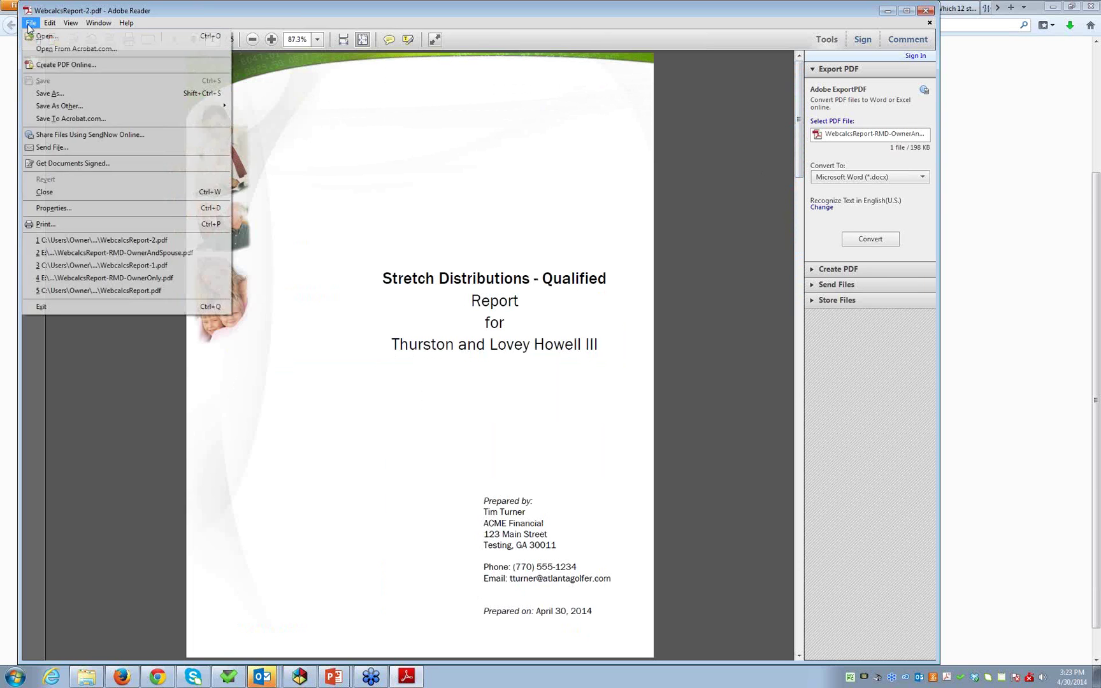
{"action": "left_click", "coordinate": [60, 93]}
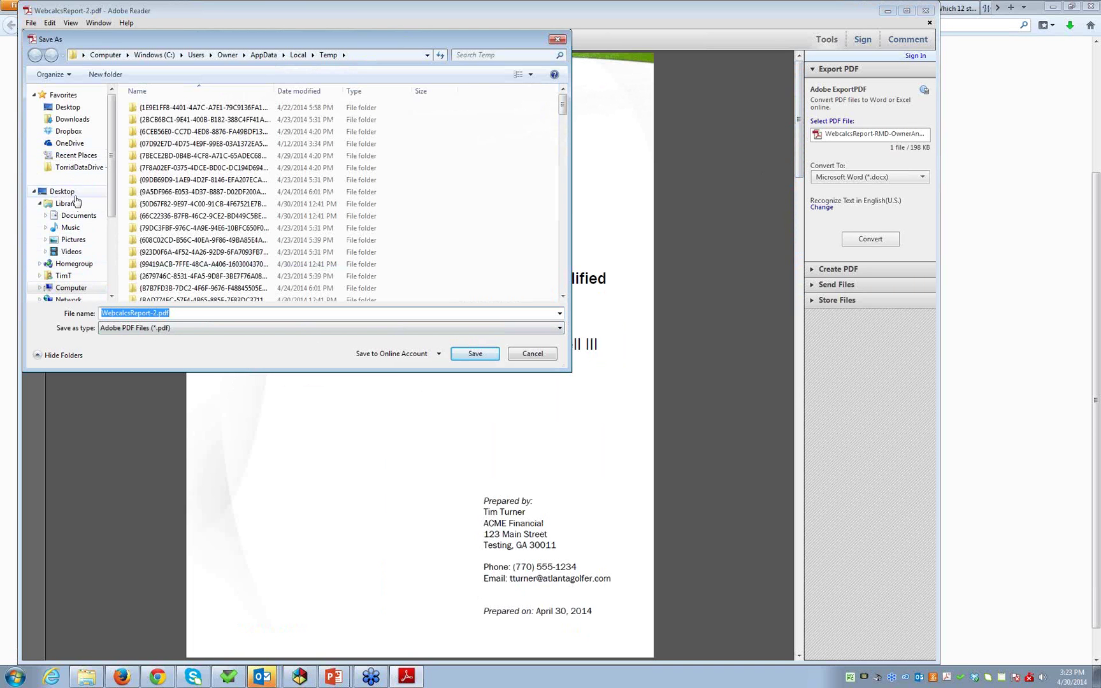
{"action": "left_click", "coordinate": [78, 216]}
{"action": "left_click_drag", "start_coordinate": [563, 130], "coordinate": [574, 219]}
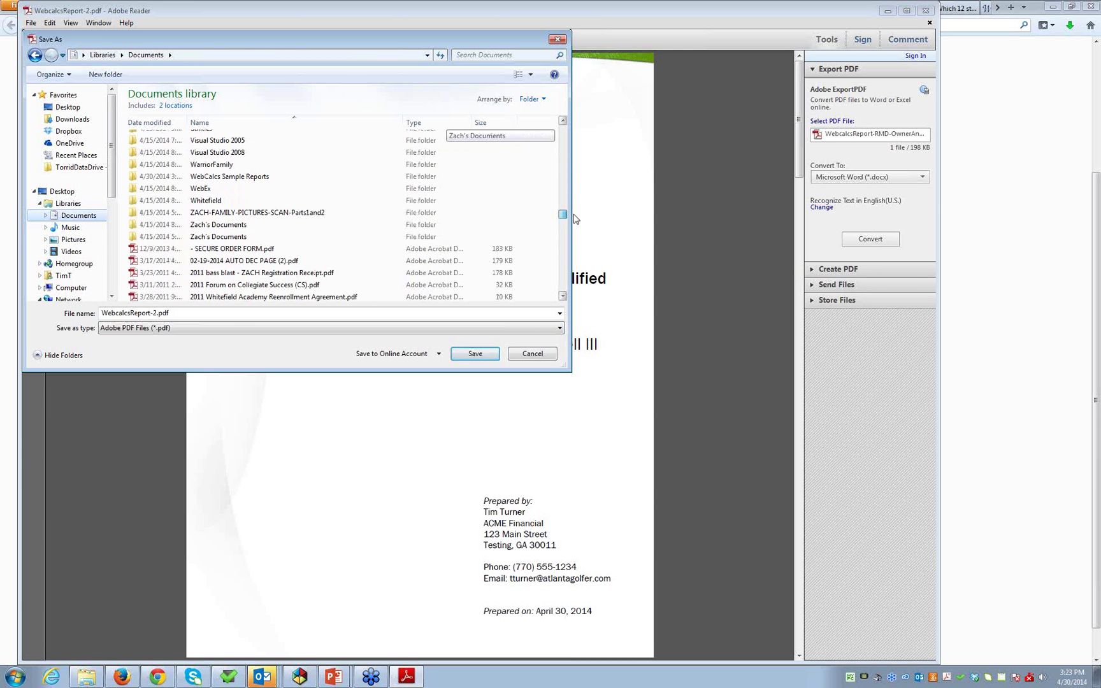
{"action": "double_click", "coordinate": [233, 177]}
- Save the report as WebcalcsReport-RMD-Stretch-Qualified.pdf, close it and minimise Adobe Reader
{"action": "left_click", "coordinate": [155, 315]}
{"action": "left_click", "coordinate": [153, 315]}
{"action": "key", "text": "BackSpace"}
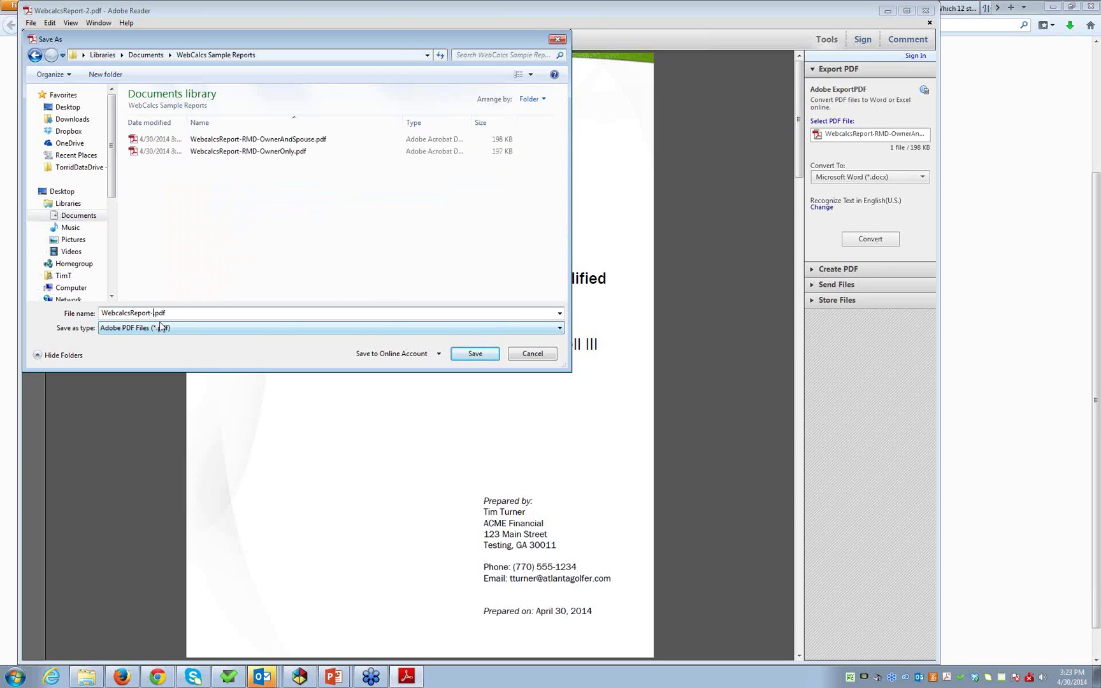
{"action": "type", "text": "Stretch-Qualified"}
{"action": "left_click", "coordinate": [153, 313]}
{"action": "type", "text": "RMD--"}
{"action": "left_click", "coordinate": [478, 355]}
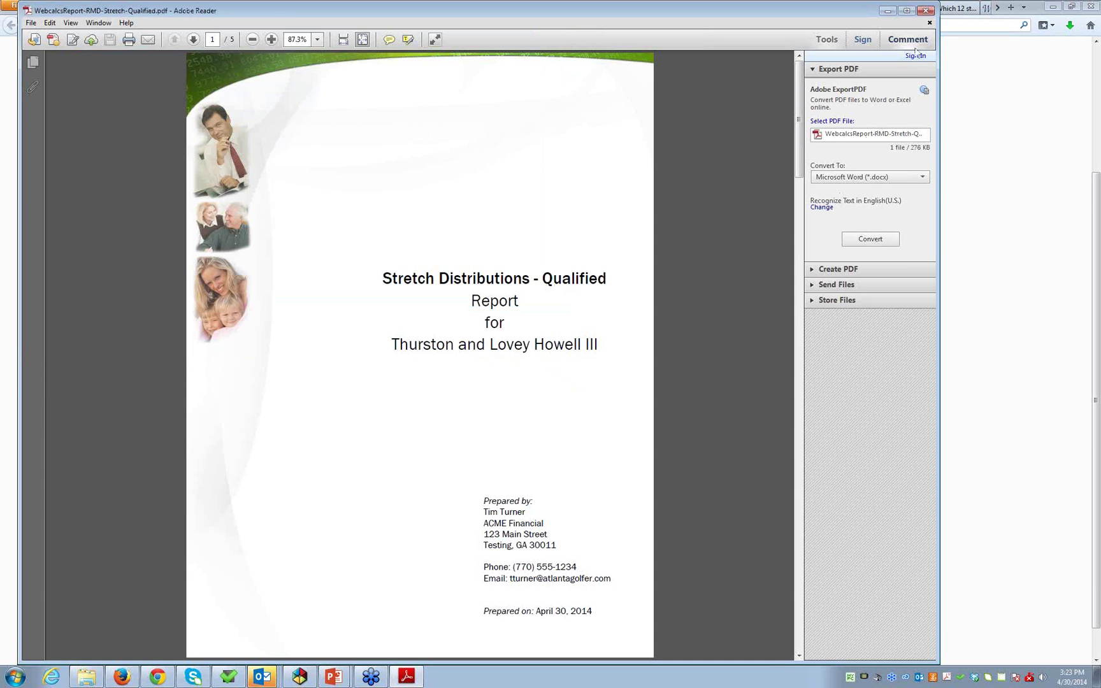
{"action": "left_click", "coordinate": [930, 22]}
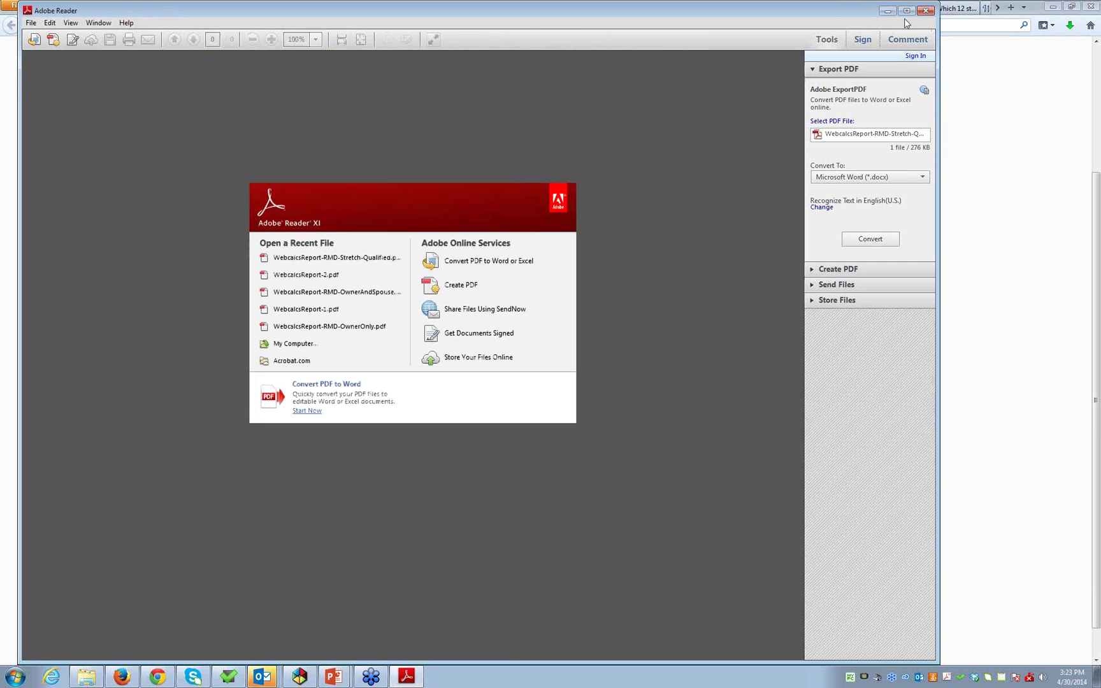
{"action": "left_click", "coordinate": [885, 10]}
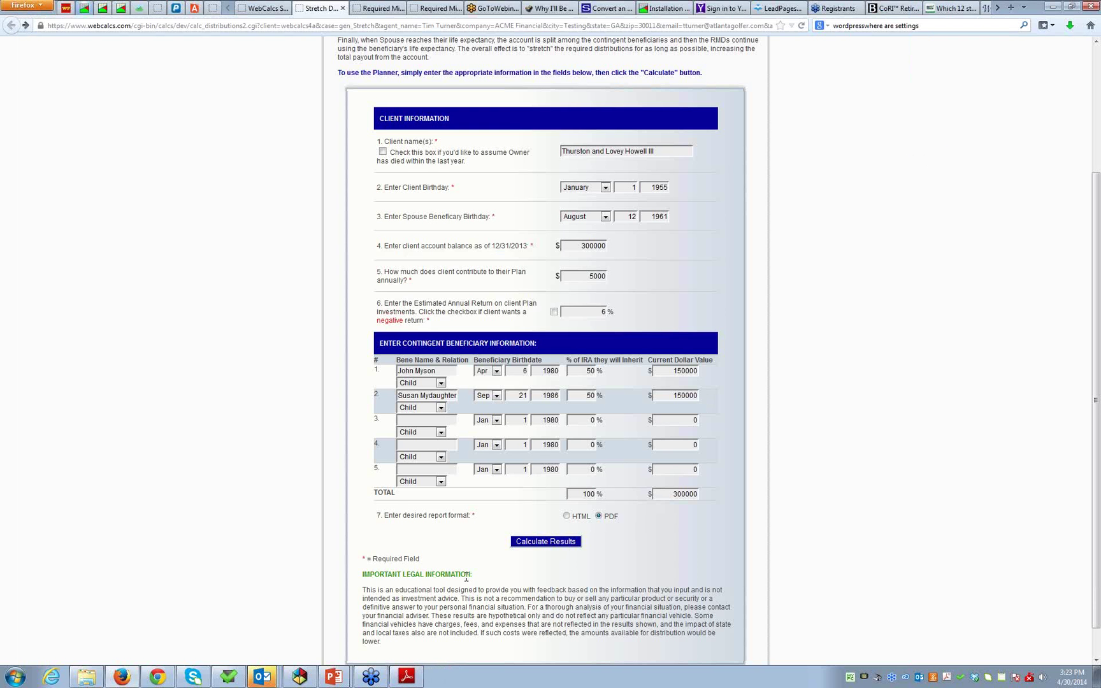
- Switch to the PowerPoint slide show and advance to the WebCalcsforAdvisors.com Samples slide
{"action": "key", "text": "alt+Tab"}
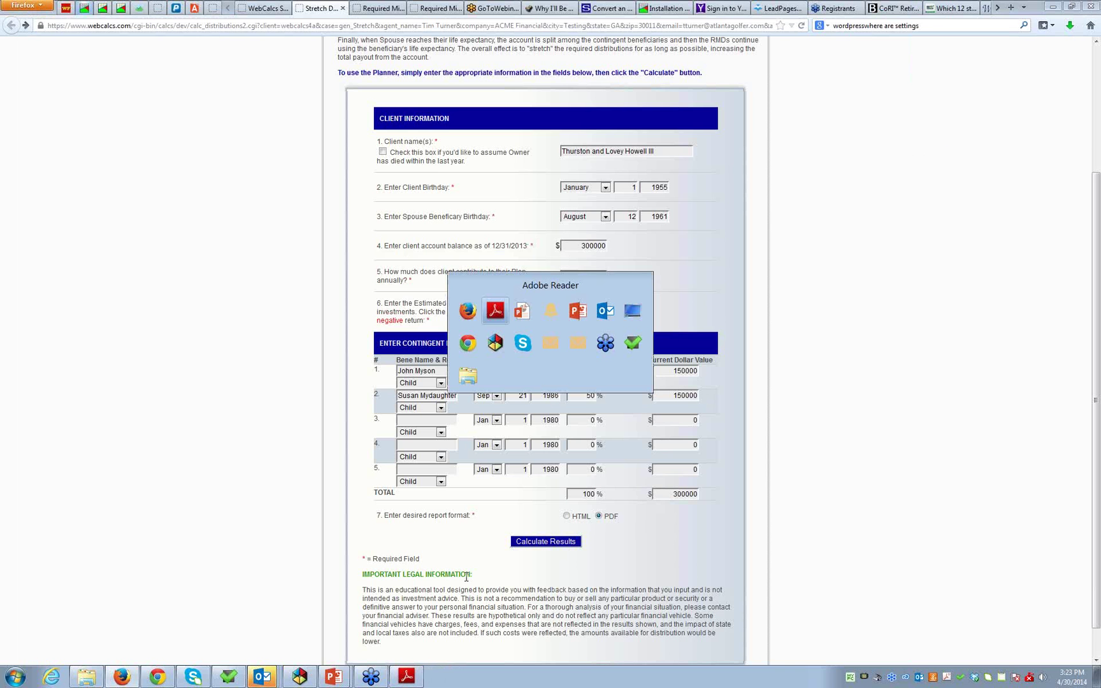
{"action": "key", "text": "alt+Tab"}
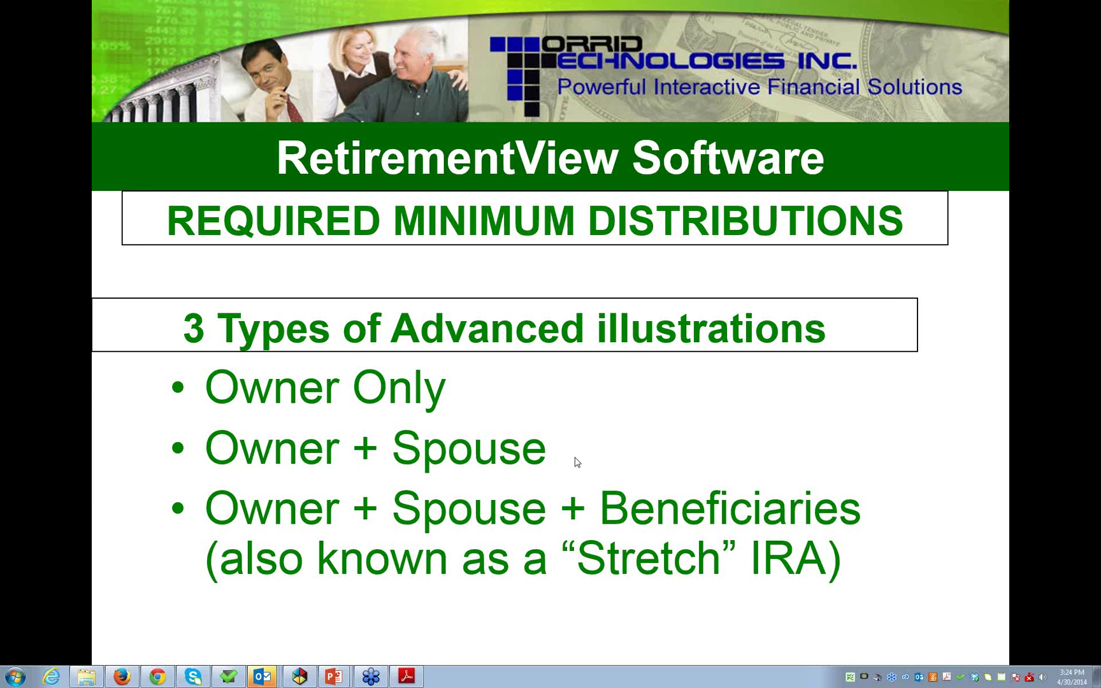
{"action": "left_click", "coordinate": [124, 677]}
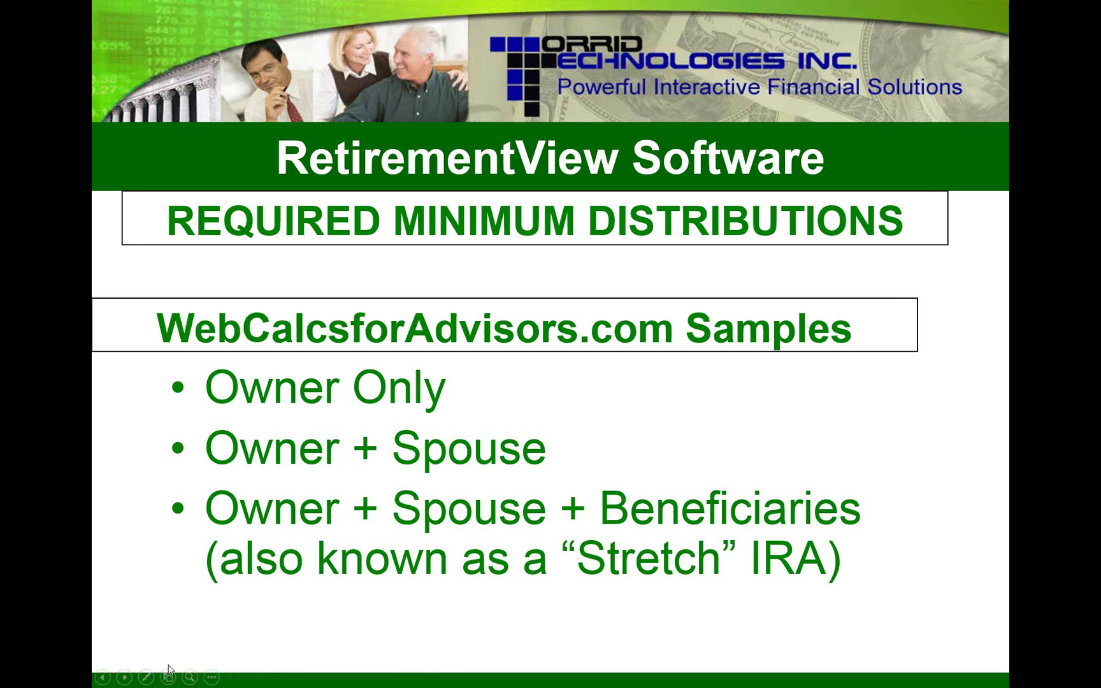